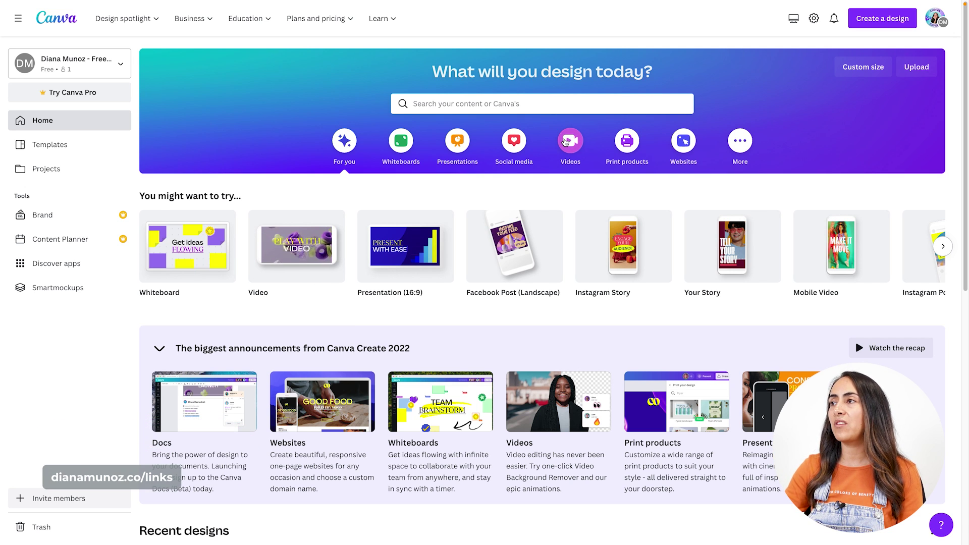
Create a blank 1920 × 1080 px Video design from the home page's Videos category
left_click(566, 141)
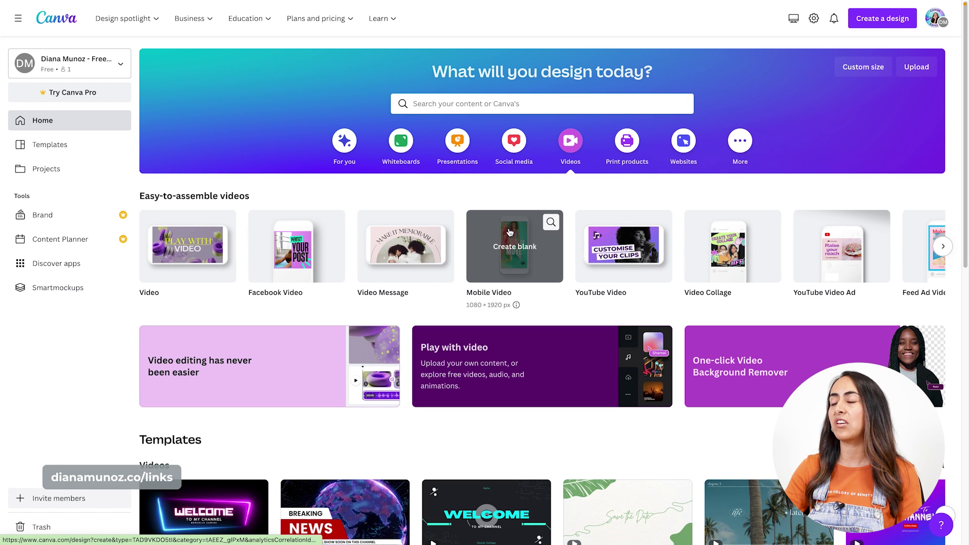
left_click(192, 250)
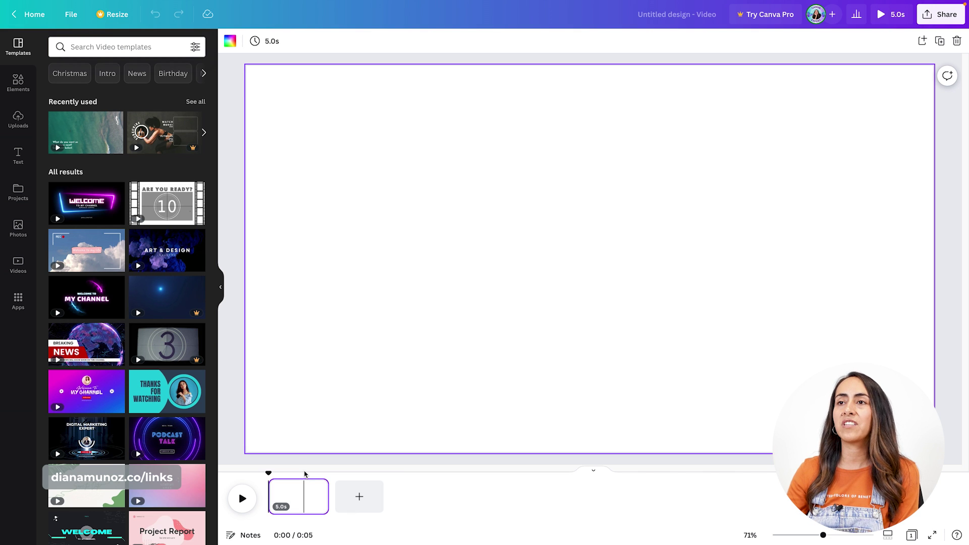
Show the Uploads media library in the left sidebar
left_click(20, 118)
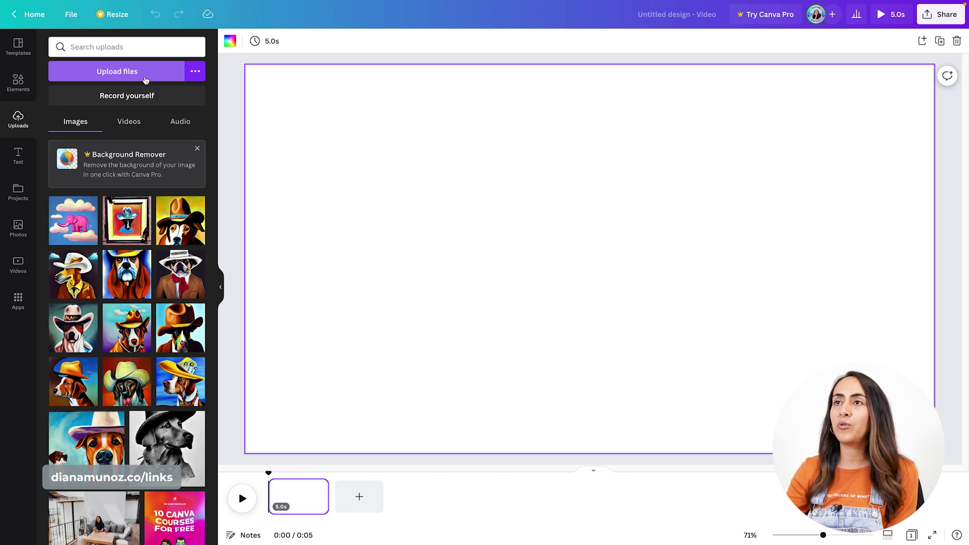
Upload raw Intro video.mov and drag it onto the page as a fullscreen 20-second clip
left_click(126, 72)
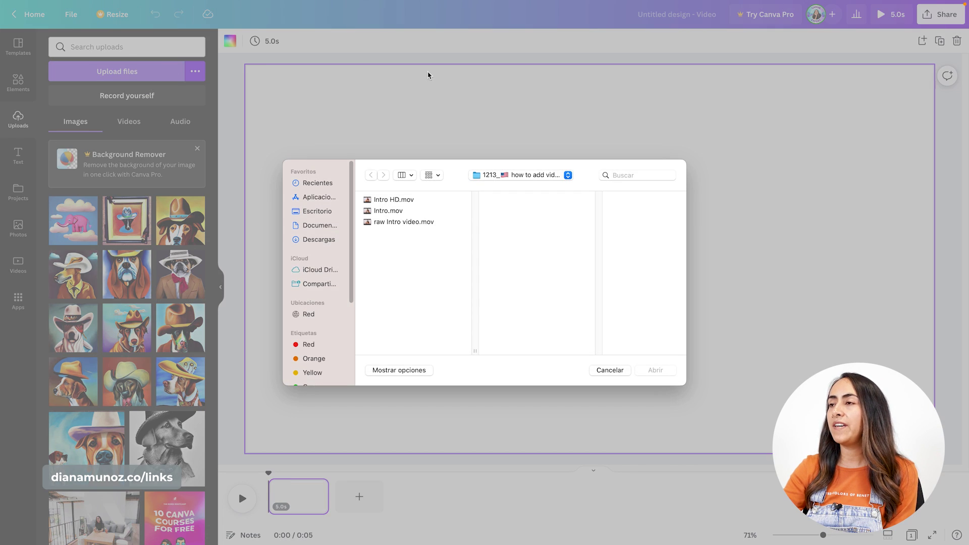
left_click(401, 222)
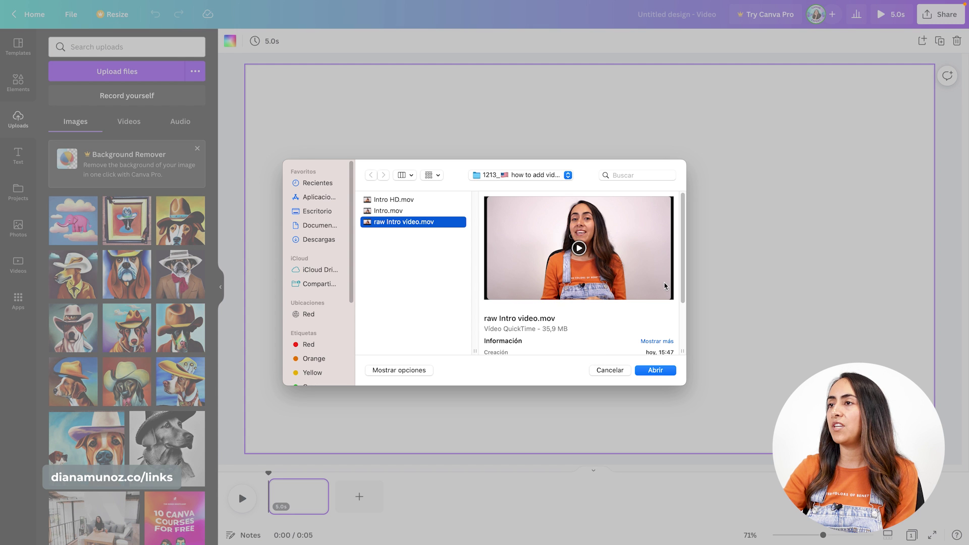
left_click(655, 370)
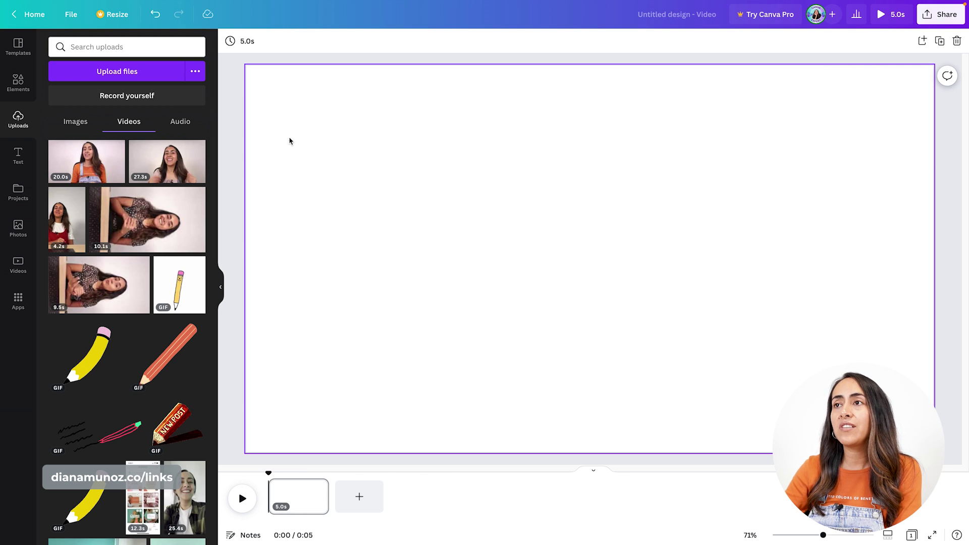
left_click_drag(87, 162, 260, 146)
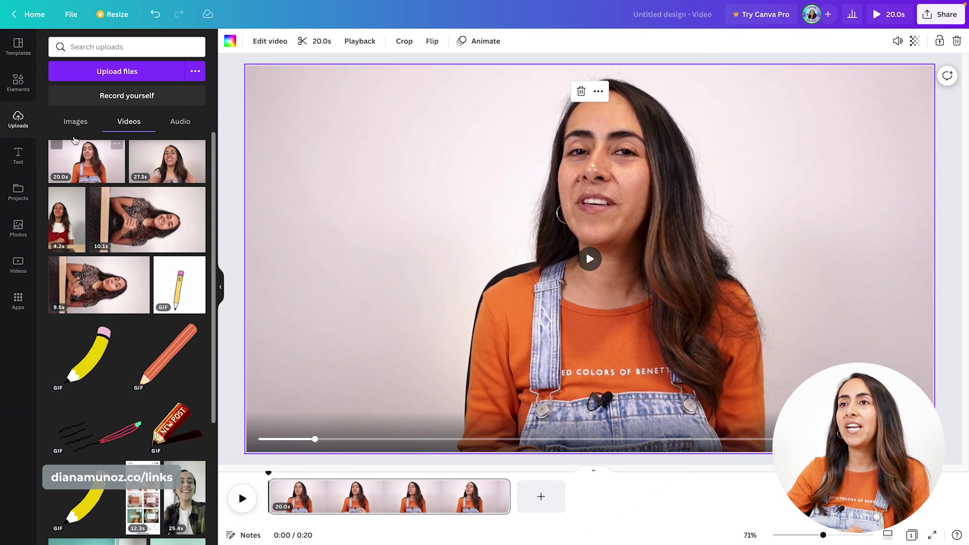
left_click(3, 90)
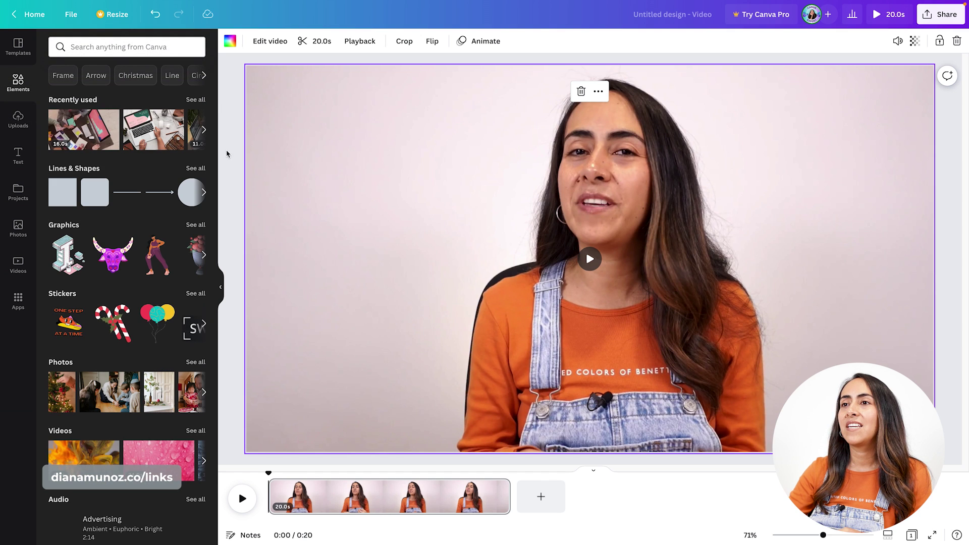
Add a single-cell grid from the Elements Grids section covering the whole page
left_click_drag(214, 134, 225, 316)
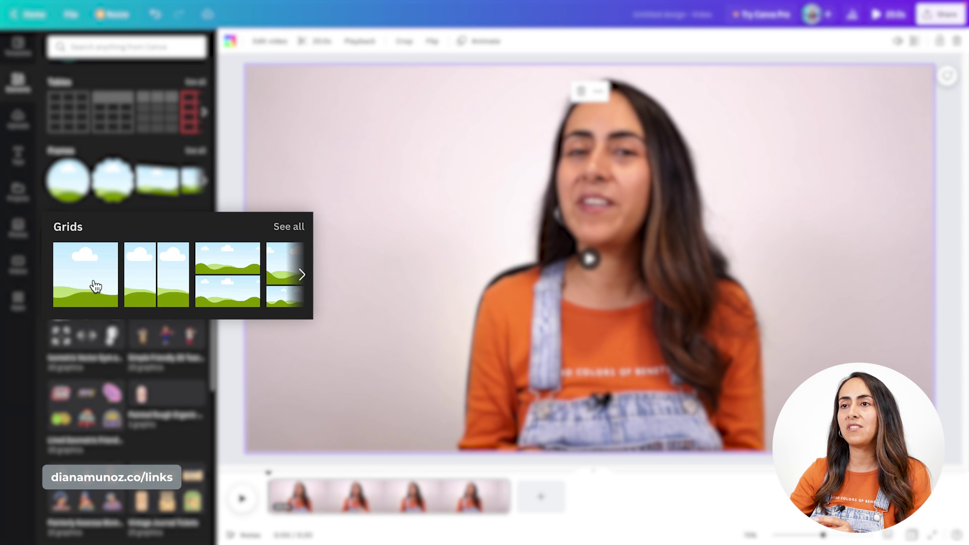
left_click(64, 247)
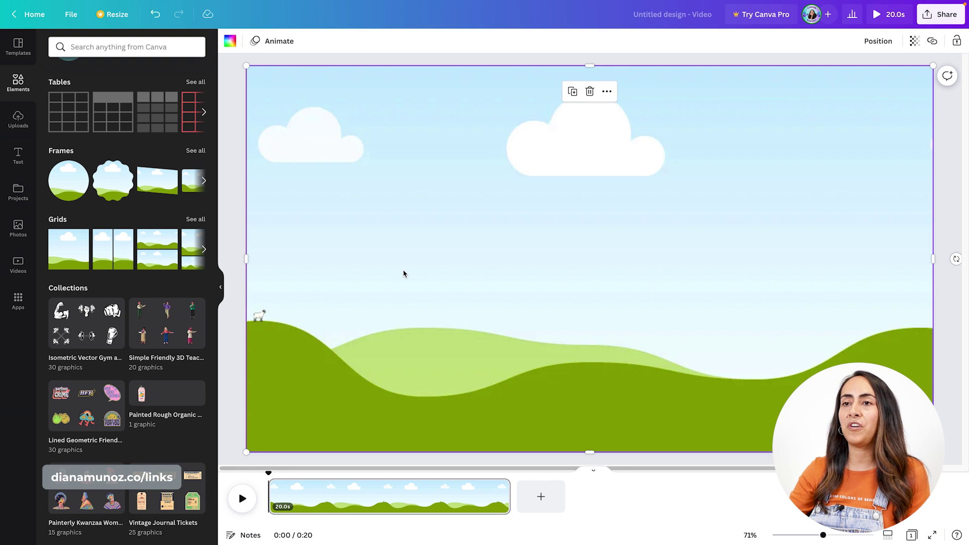
Search the stock Videos library for 'computer' and scroll through the results
left_click(21, 271)
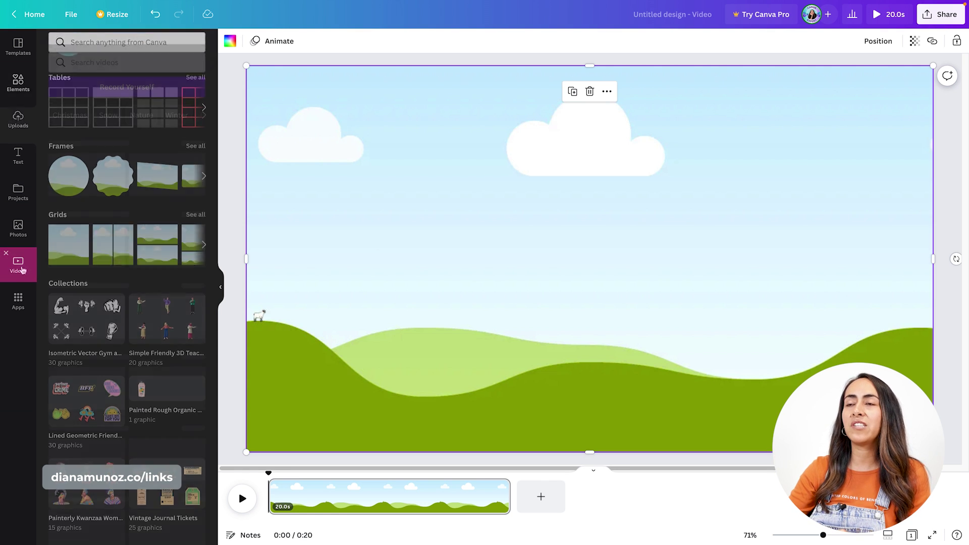
left_click(163, 44)
type("computer")
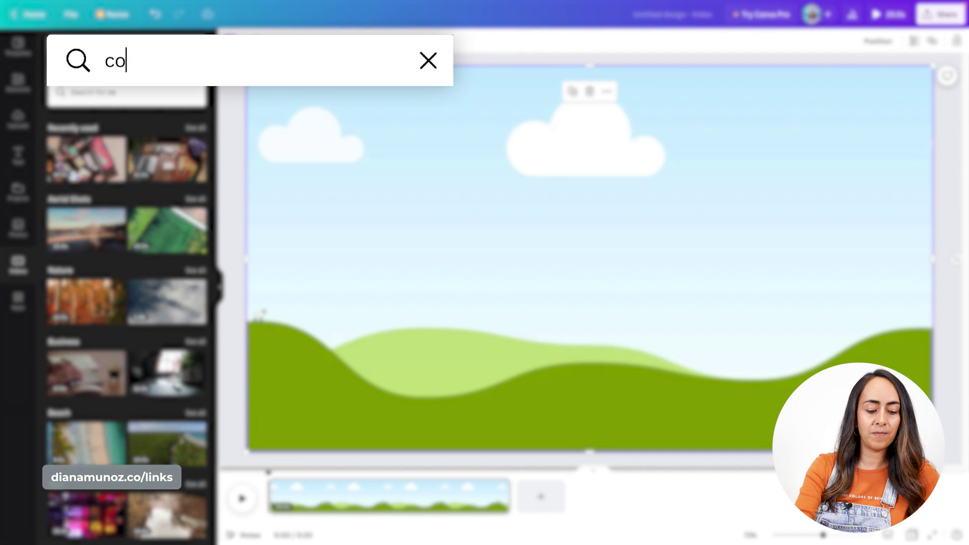
key("Return")
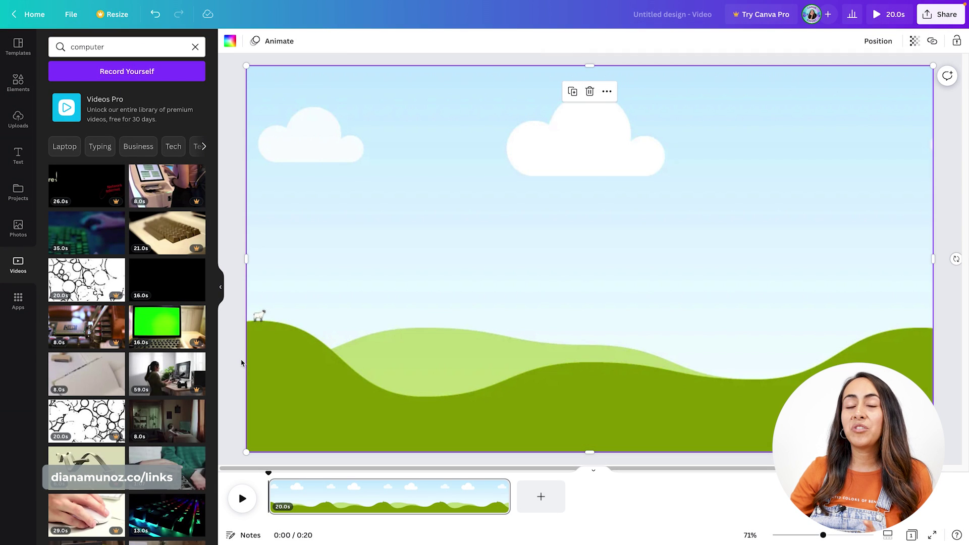
scroll(188, 376, "down", 2)
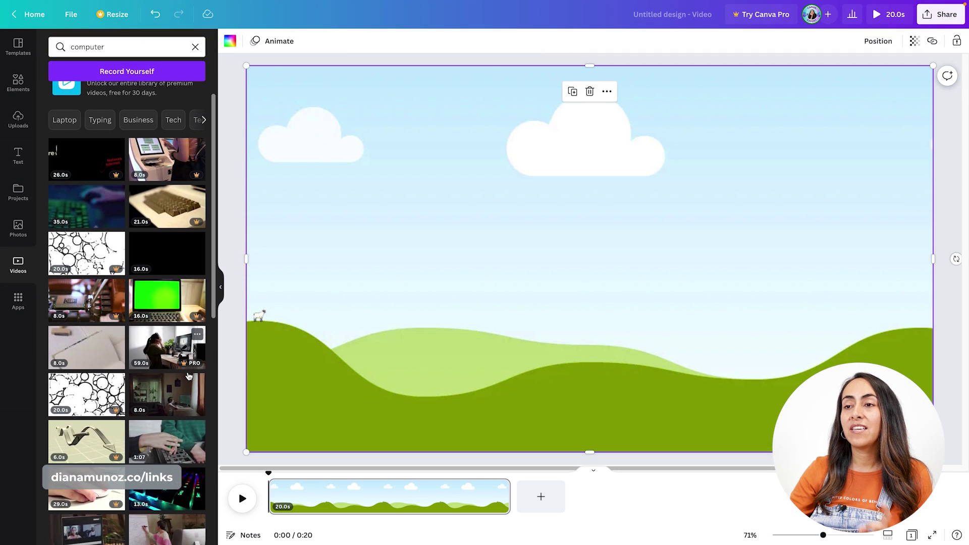
scroll(188, 376, "down", 3)
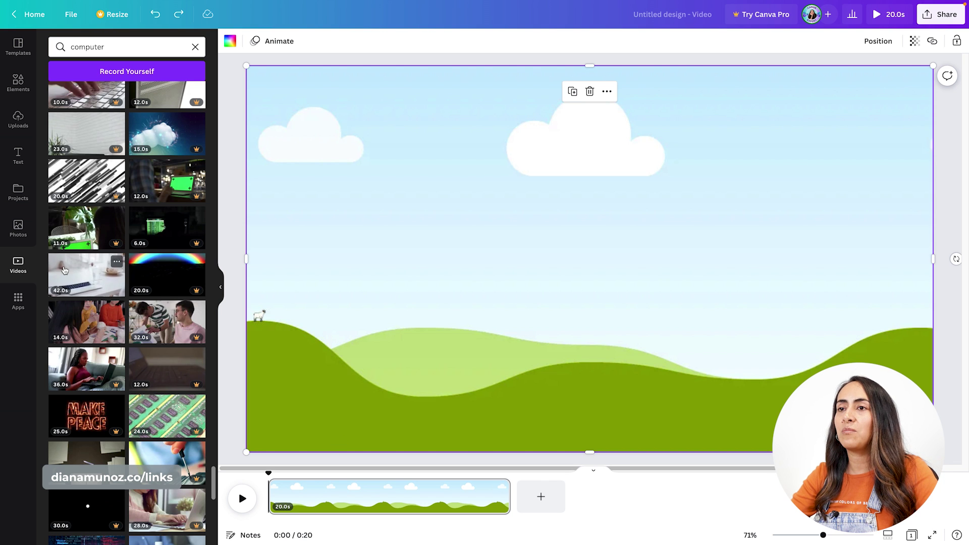
Drop the 42-second laptop stock video into the grid and trim it to about 4.8 seconds
left_click_drag(87, 275, 275, 217)
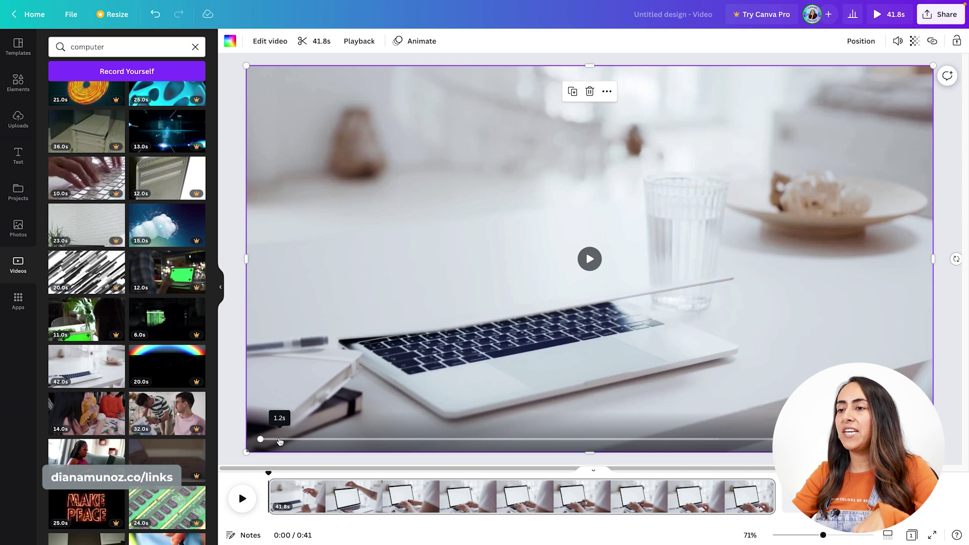
left_click_drag(277, 440, 530, 441)
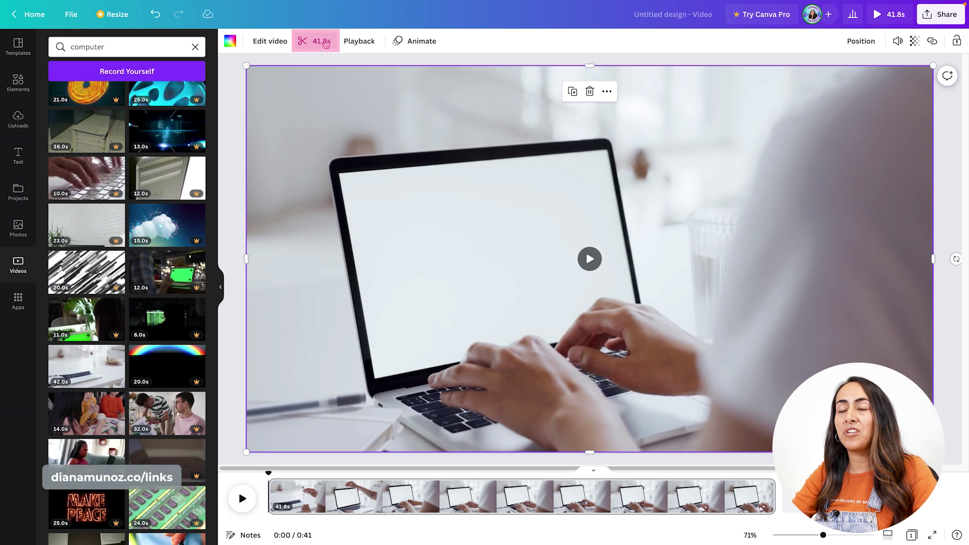
left_click(308, 42)
left_click_drag(275, 42, 300, 43)
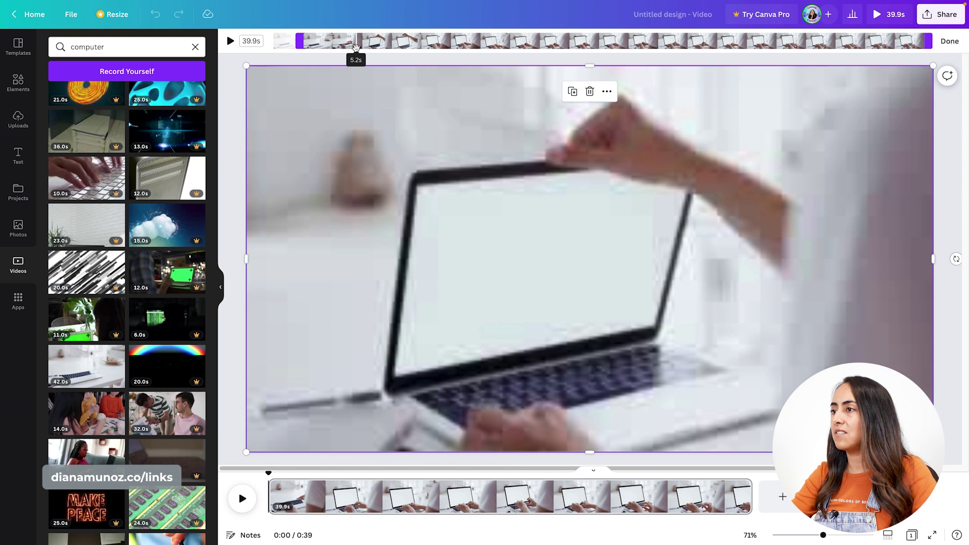
key("space")
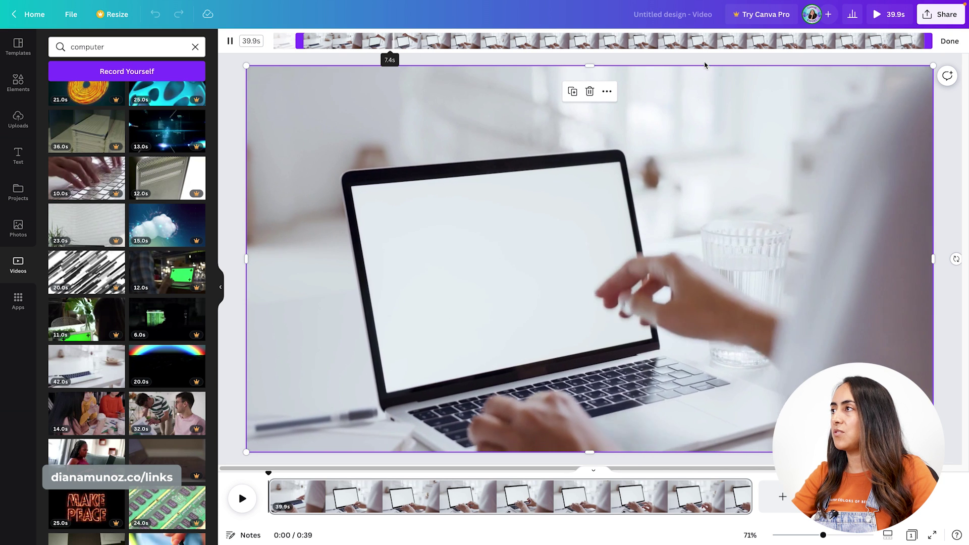
left_click_drag(932, 41, 390, 48)
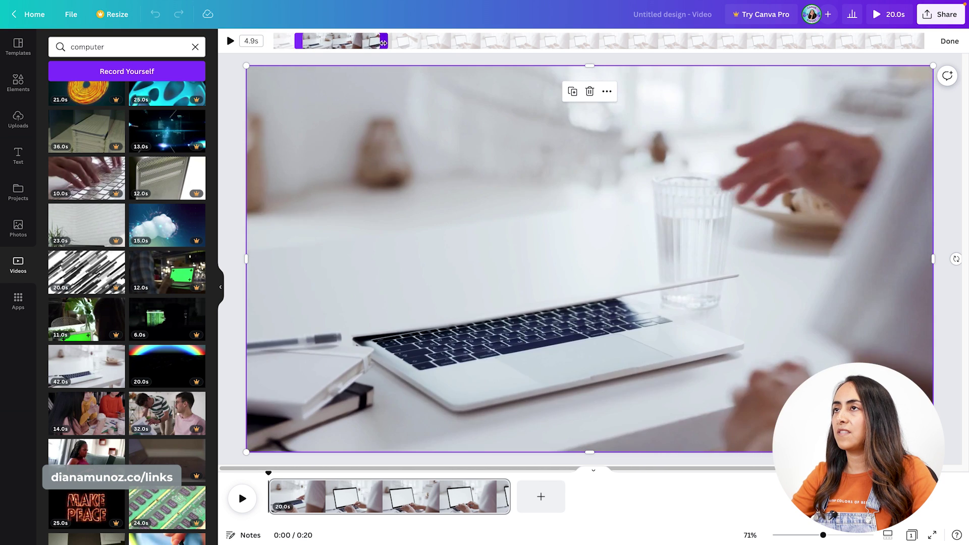
left_click_drag(387, 42, 385, 41)
left_click_drag(300, 42, 310, 42)
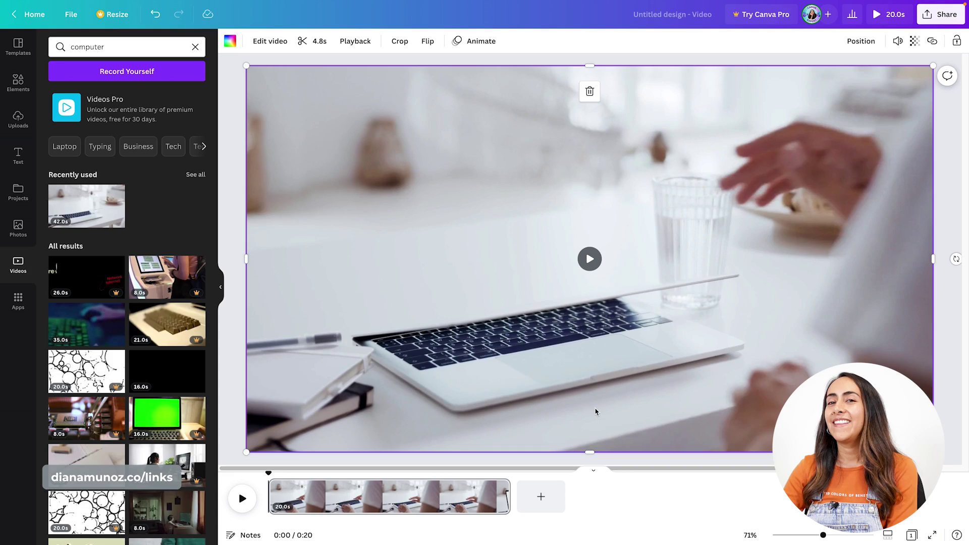
Turn on Show timing for the laptop video so it gets its own timing bar
right_click(451, 207)
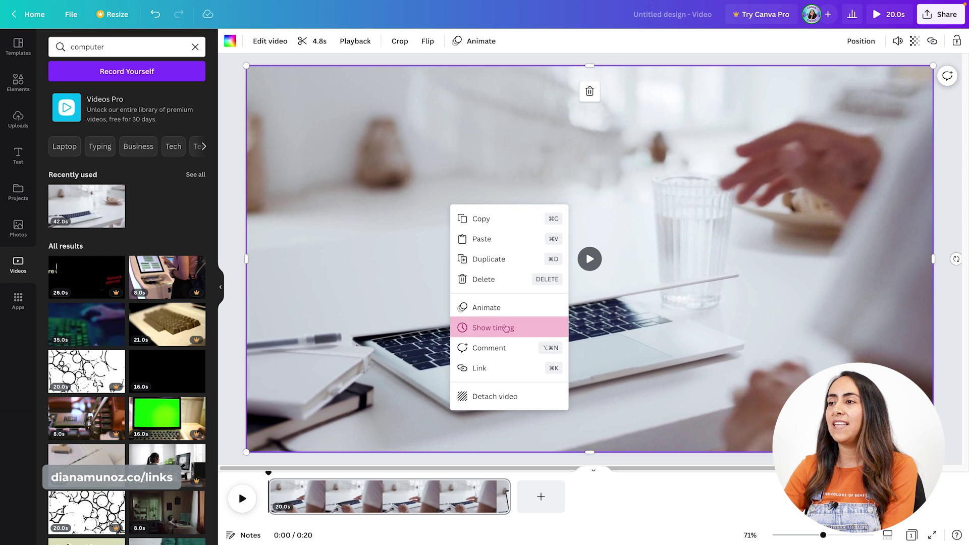
left_click(530, 328)
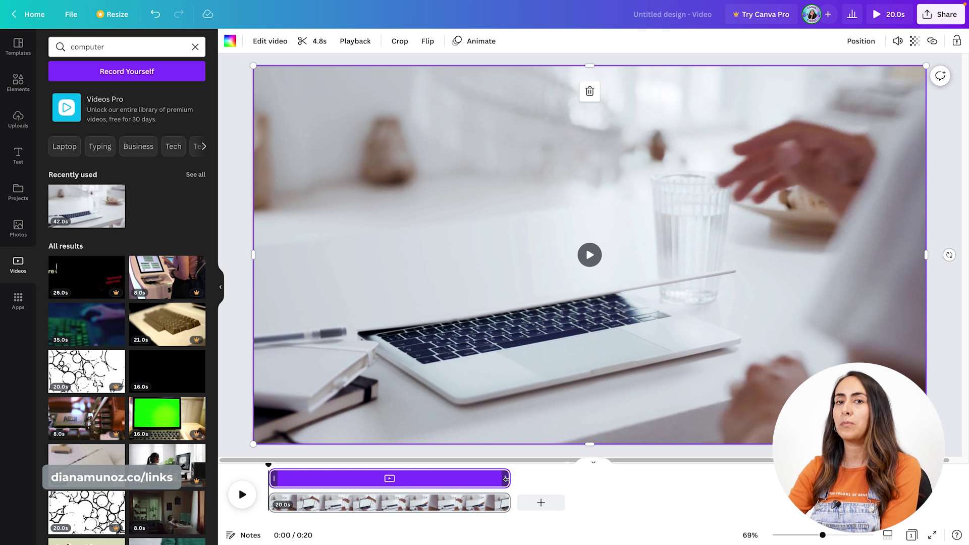
Trim the laptop cutaway to about 4.8 s and move it roughly six seconds in
left_click_drag(506, 478, 325, 482)
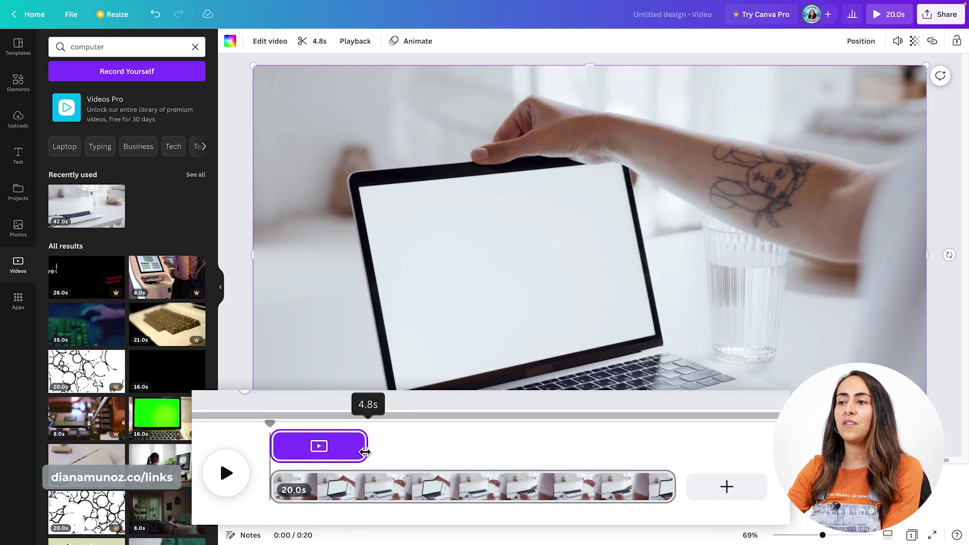
left_click_drag(364, 445, 366, 439)
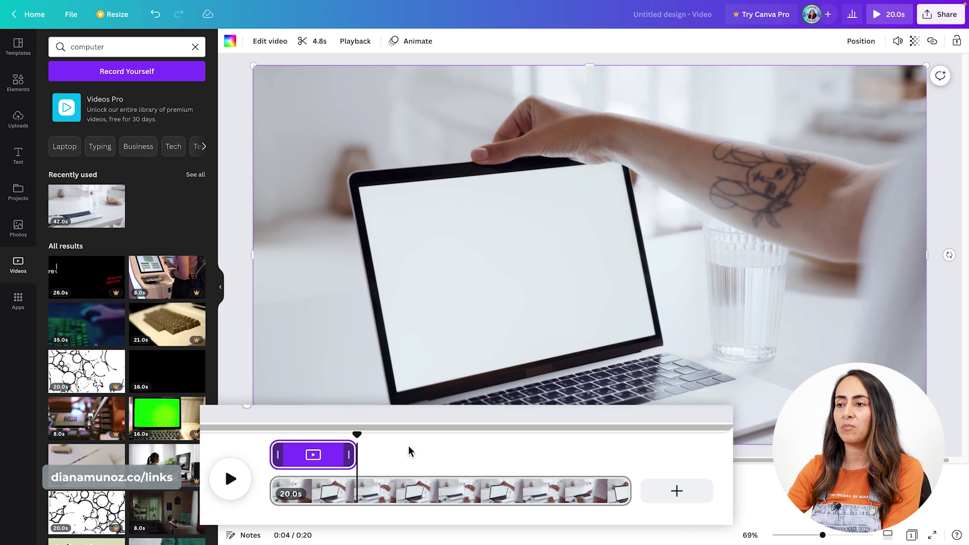
left_click_drag(293, 481, 268, 474)
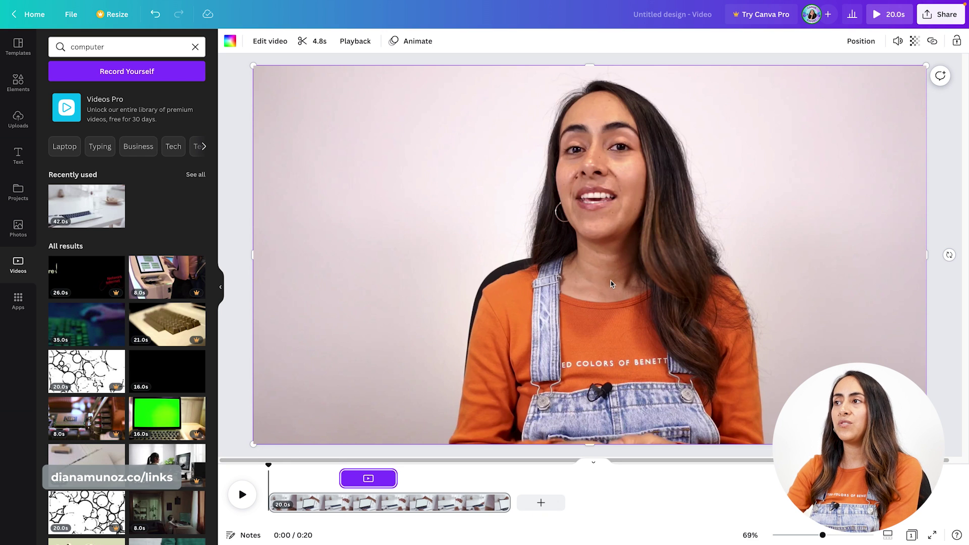
Play and pause the preview to review the laptop cutaway's timing
left_click(242, 495)
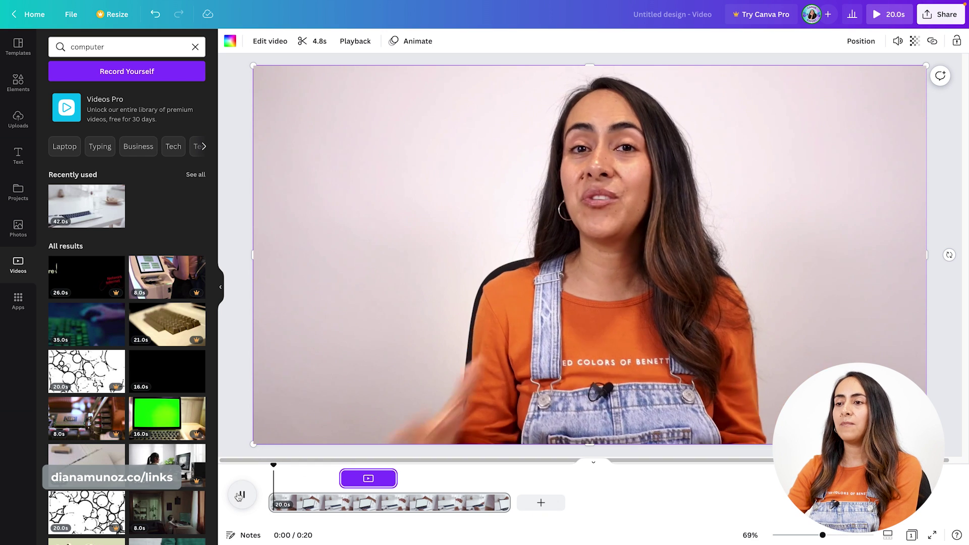
left_click(243, 495)
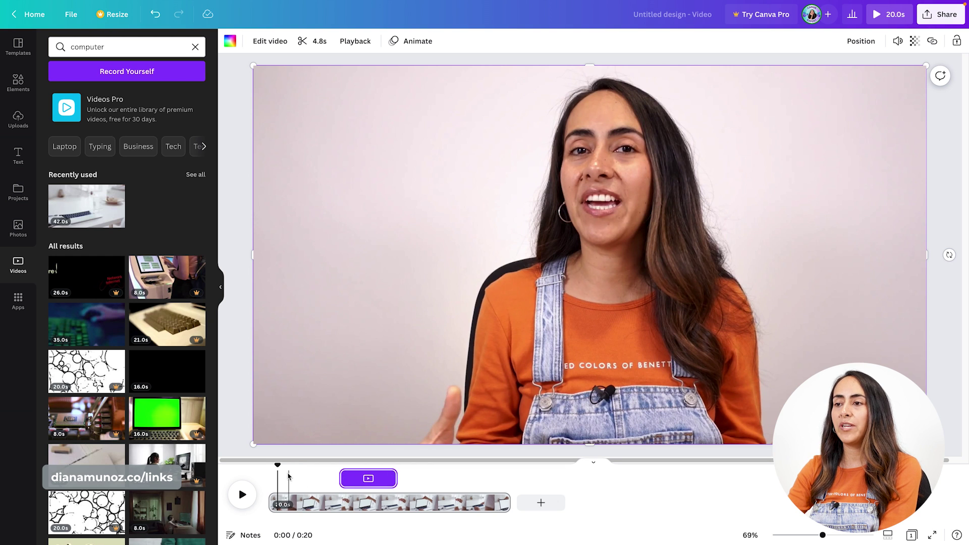
left_click(242, 495)
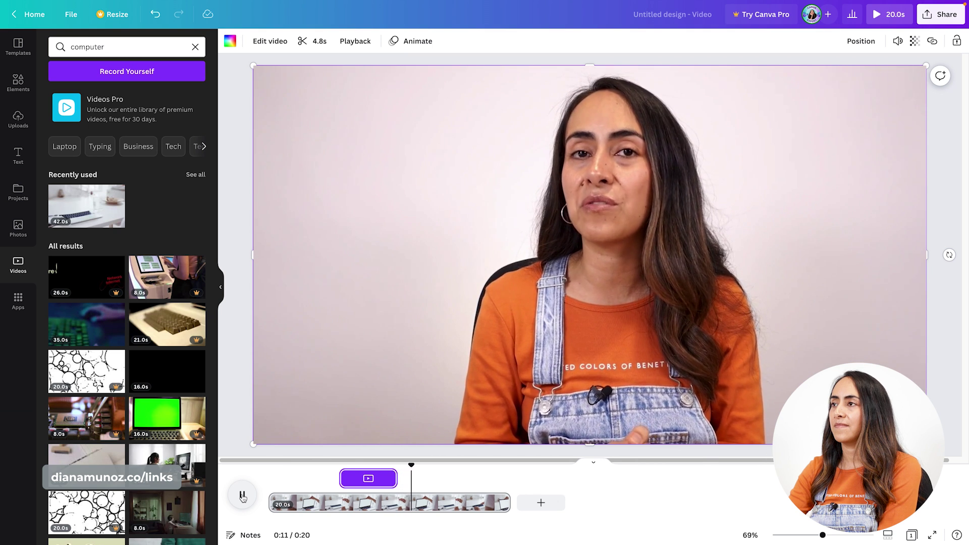
left_click(242, 496)
Shift the cutaway to about 6.6 s, nudge the laptop video, and duplicate it
left_click_drag(375, 485, 325, 464)
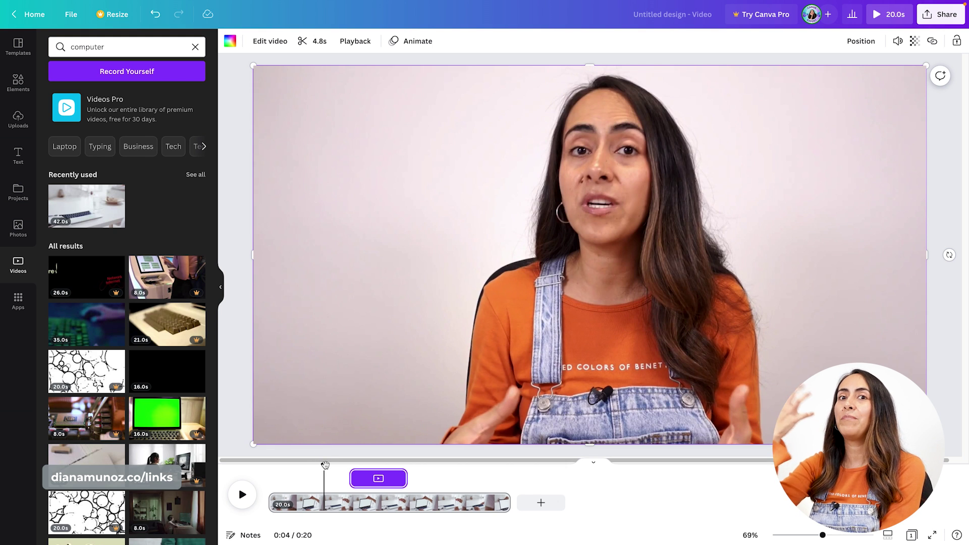
left_click_drag(325, 464, 415, 484)
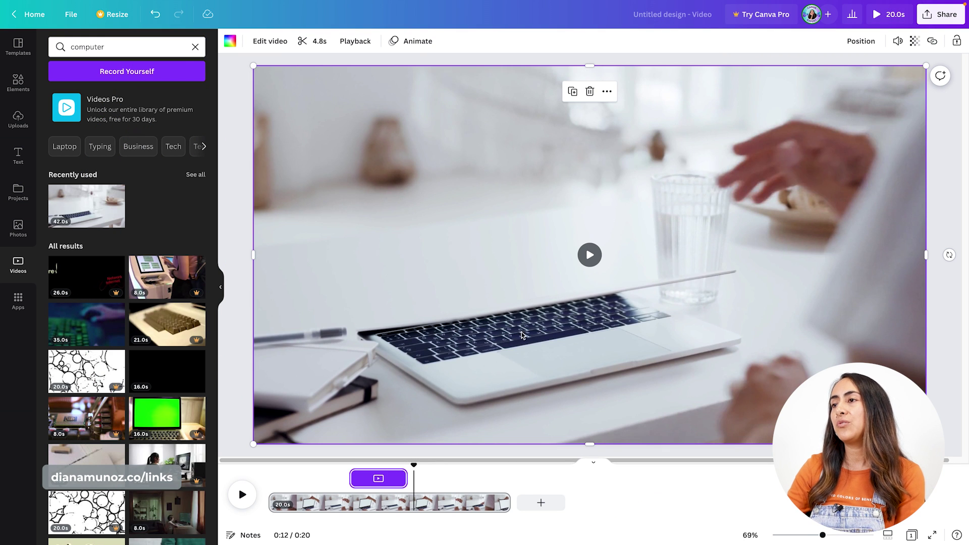
left_click_drag(446, 230, 453, 234)
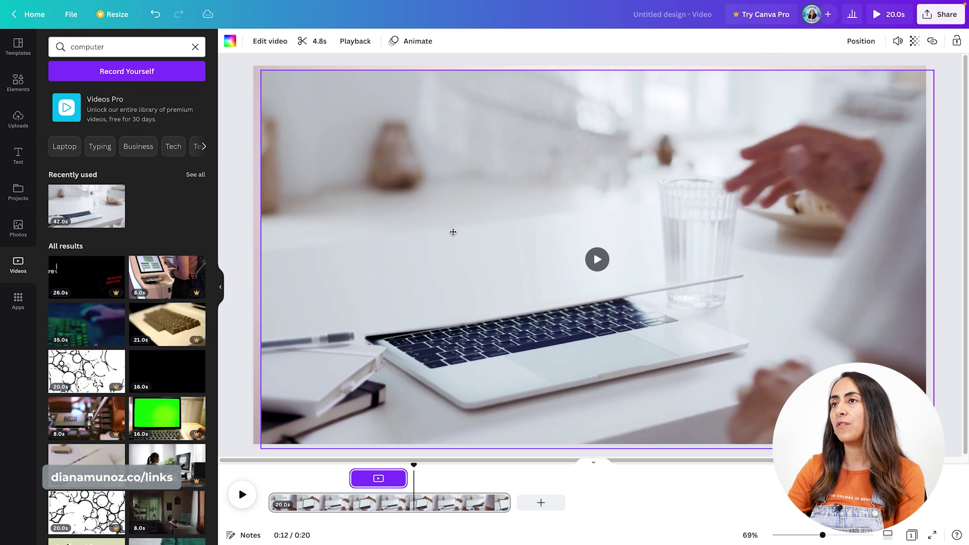
left_click(580, 97)
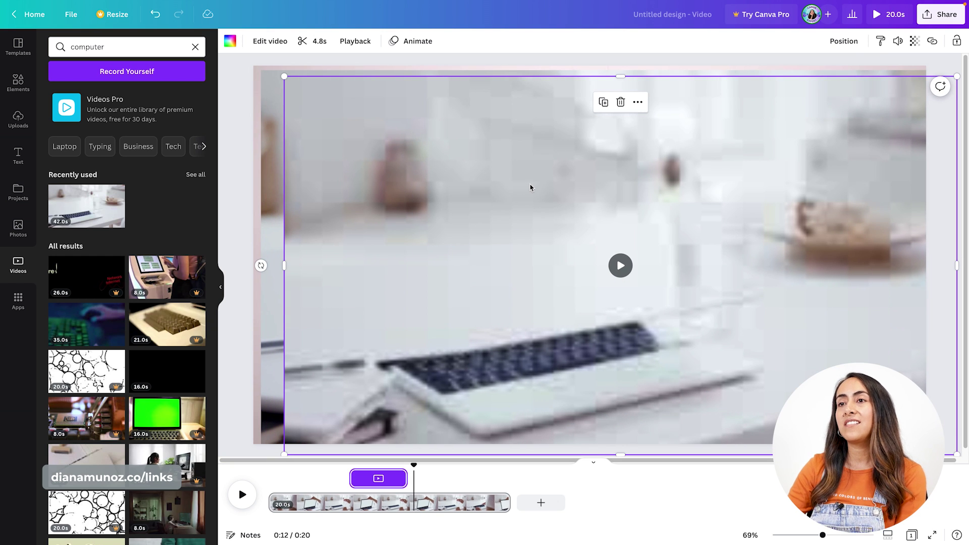
List all recently used stock Photos and check the first laptop photo's details
left_click(18, 228)
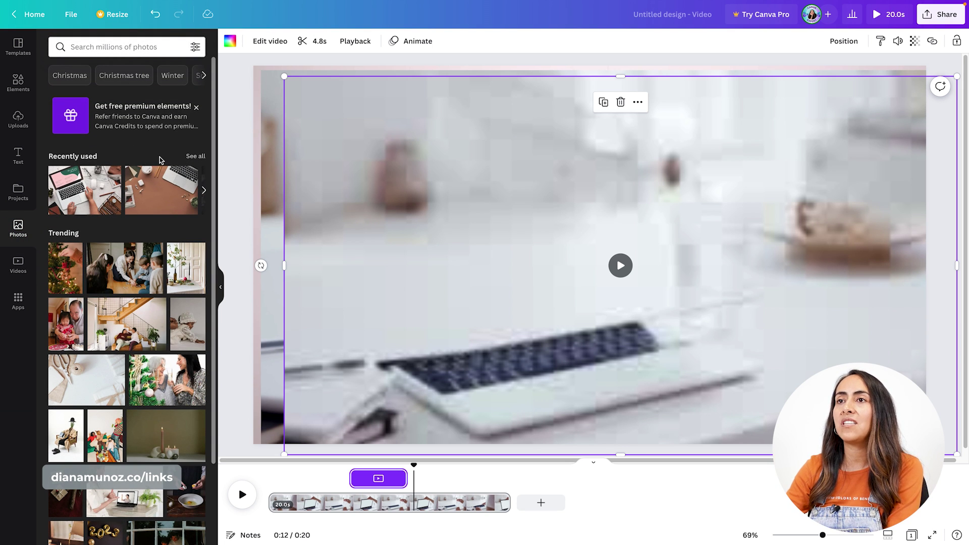
left_click(197, 157)
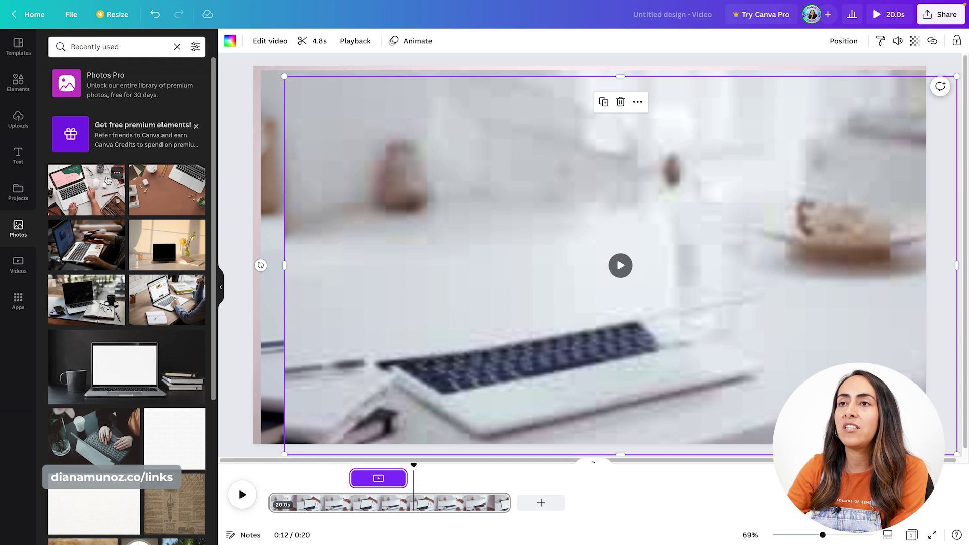
left_click(116, 174)
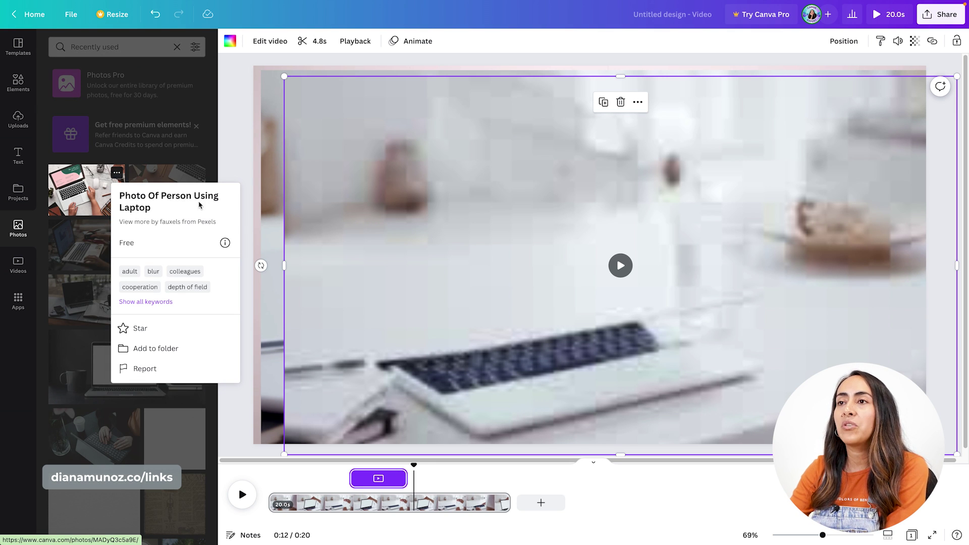
left_click(79, 162)
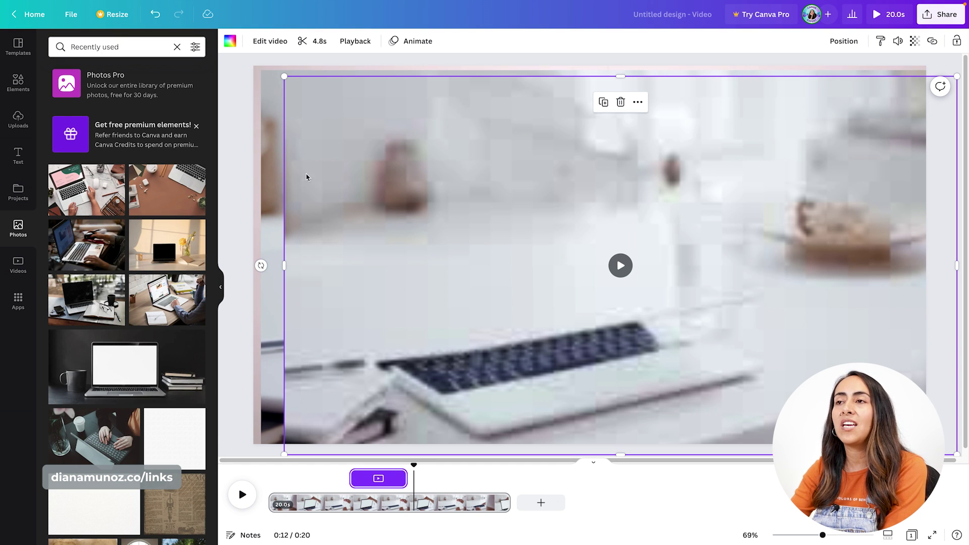
Swap the duplicated laptop video for the hands-typing laptop photo on the marble desk
left_click_drag(303, 149, 334, 161)
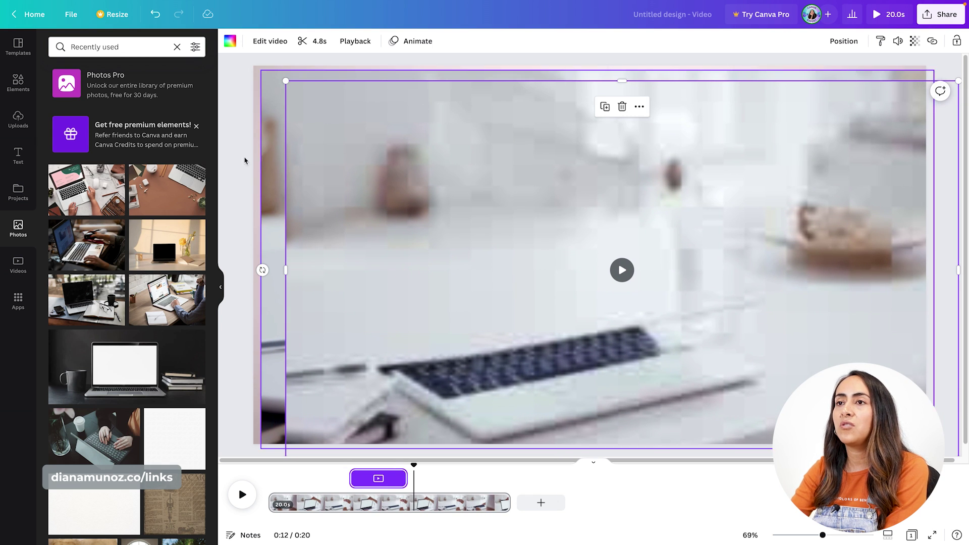
left_click_drag(87, 190, 412, 230)
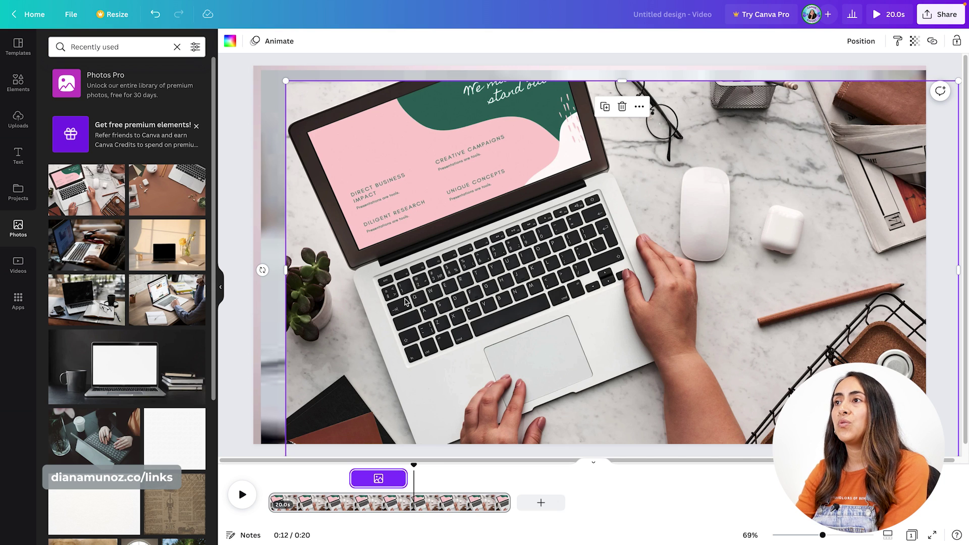
left_click(484, 308)
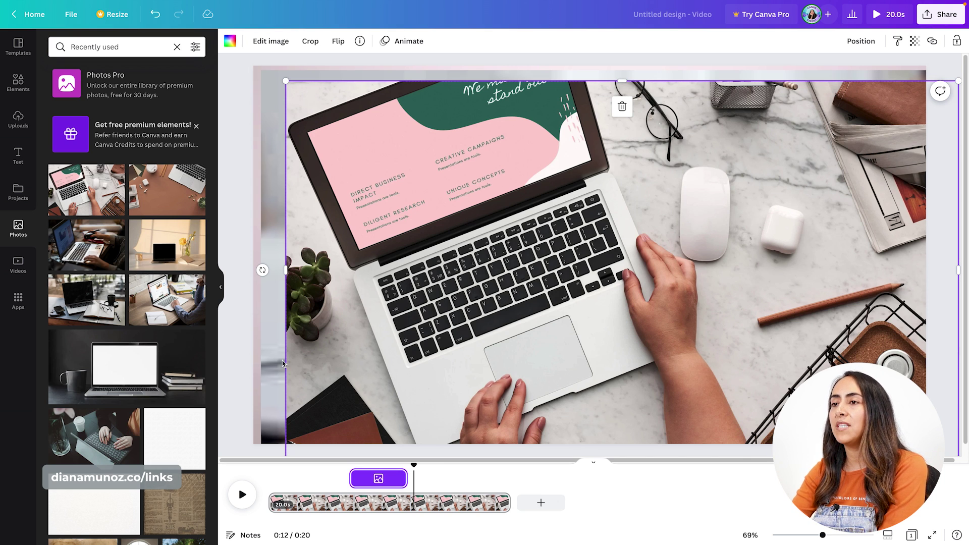
Paste the clip and compare the laptop video and photo layers around 6.6 seconds
key("ctrl+v")
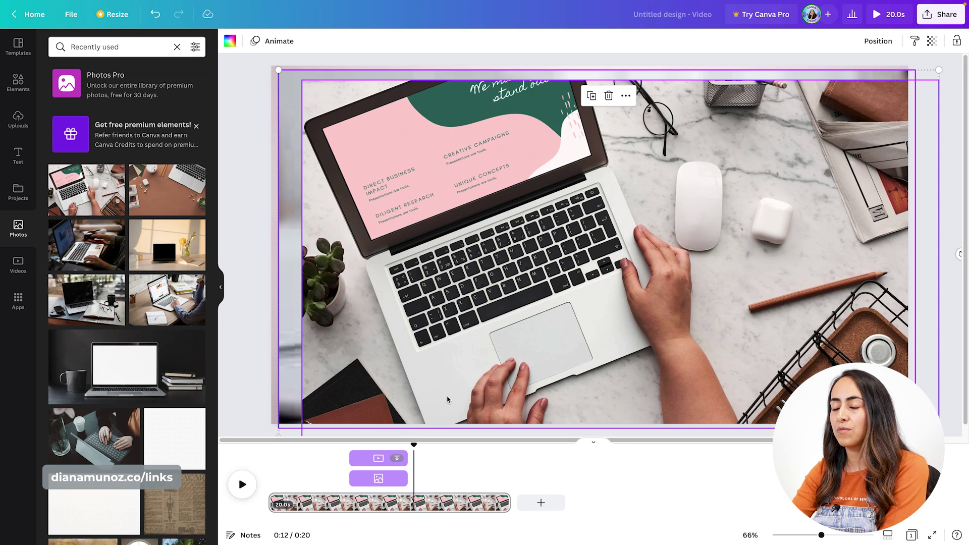
left_click_drag(414, 451, 372, 453)
left_click(400, 477)
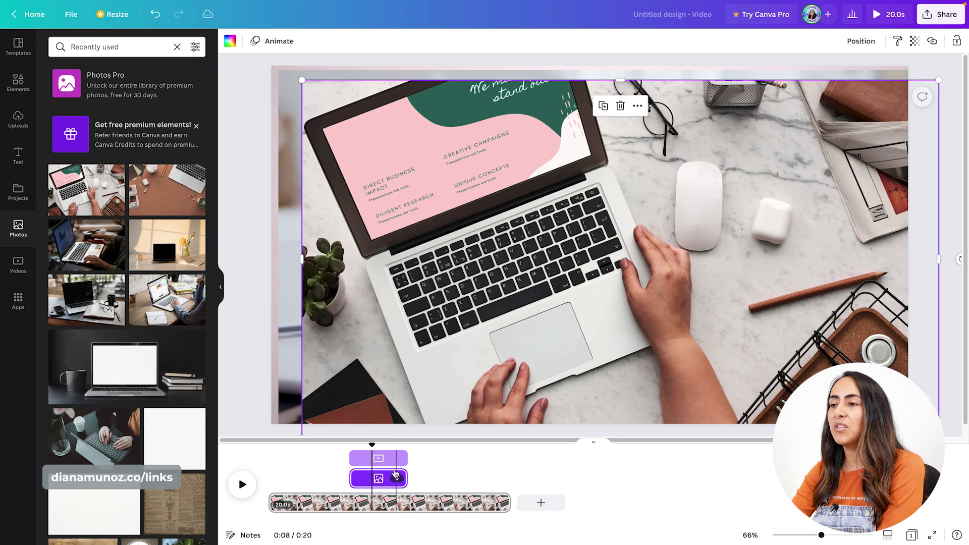
left_click(381, 459)
left_click(381, 485)
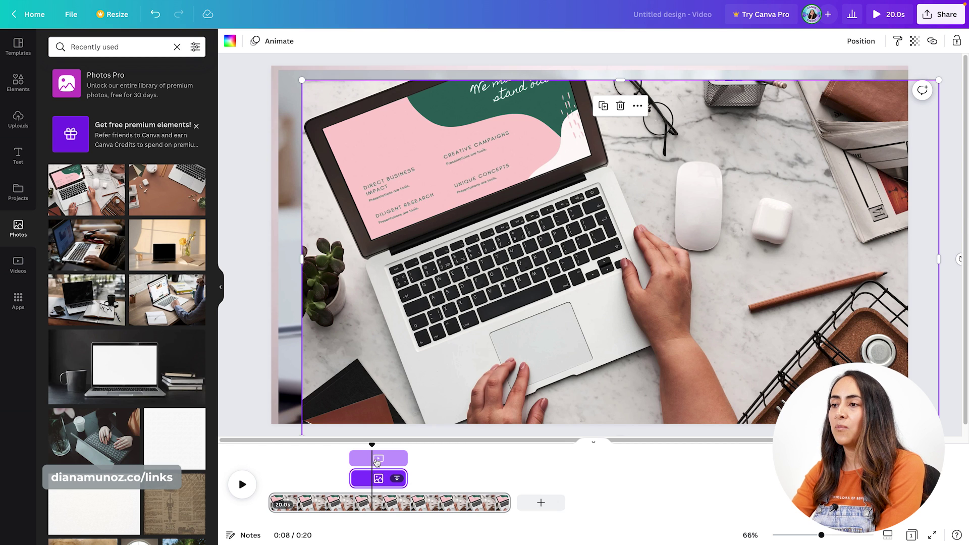
left_click(377, 459)
Move the laptop photo cutaway to about 11 seconds, then remove it
left_click_drag(380, 485, 424, 478)
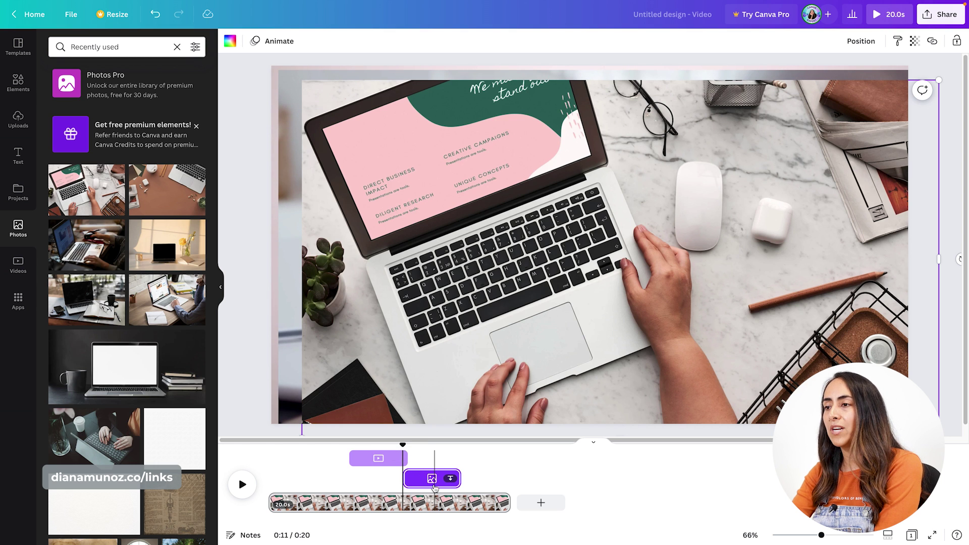
left_click_drag(372, 446, 417, 449)
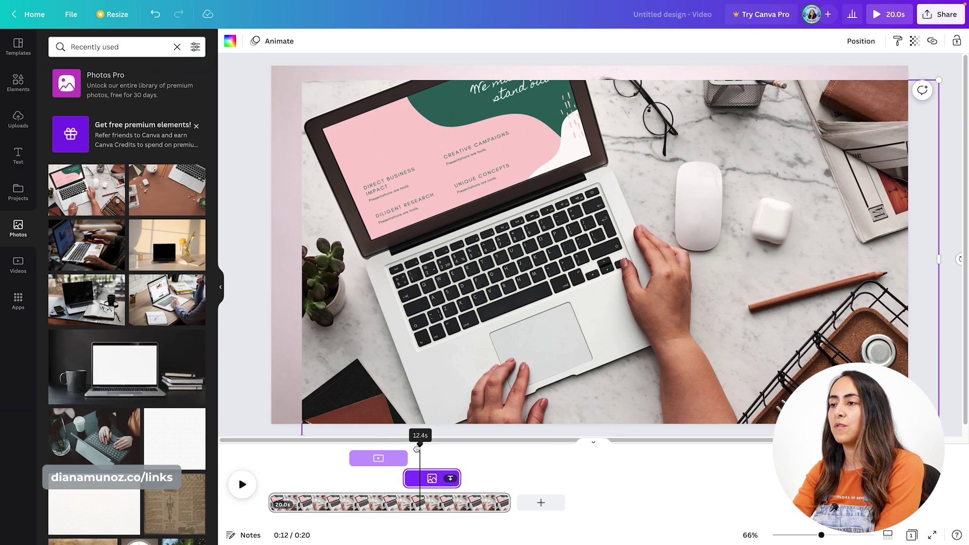
key("ctrl+z")
key("ctrl+z")
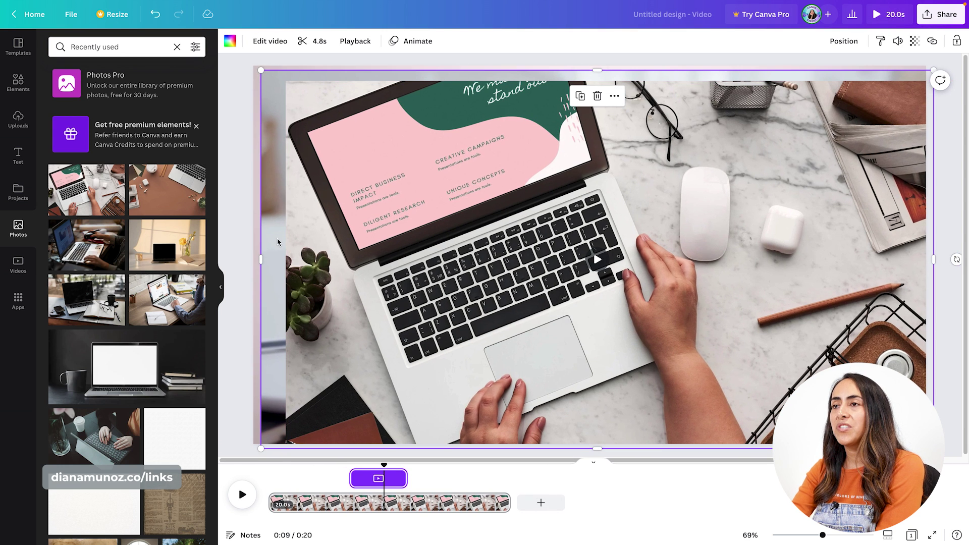
Restore the laptop photo, snap it to fill the frame, and return to about 3 seconds
key("ctrl+shift+z")
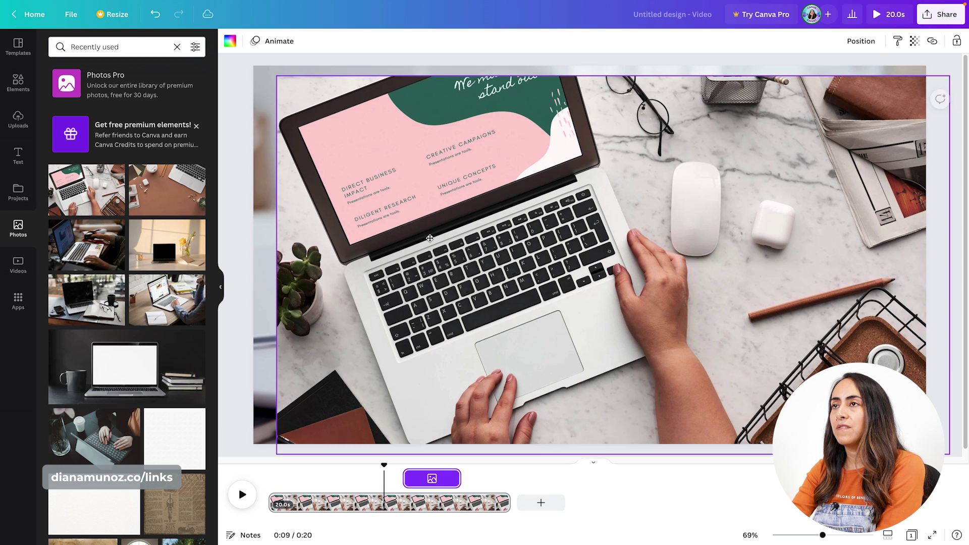
left_click_drag(413, 231, 405, 227)
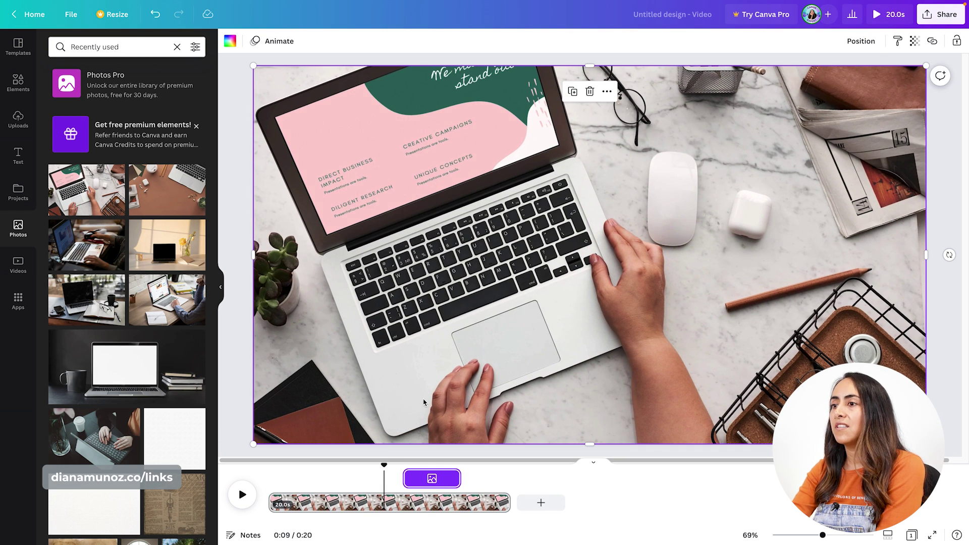
left_click_drag(385, 467, 271, 464)
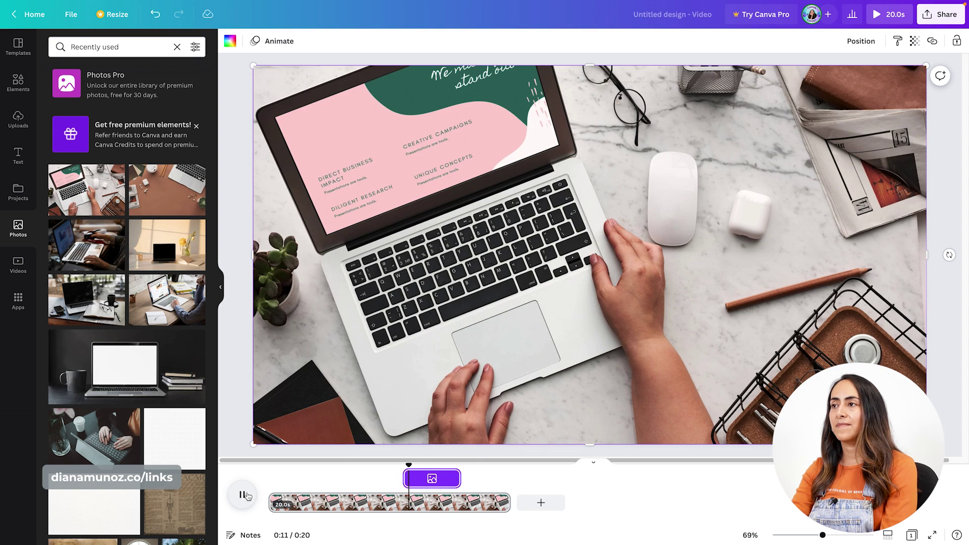
Trim the laptop photo clip to 2.1 seconds and play back around 8–11 seconds to check it
left_click(247, 496)
left_click_drag(460, 486, 427, 488)
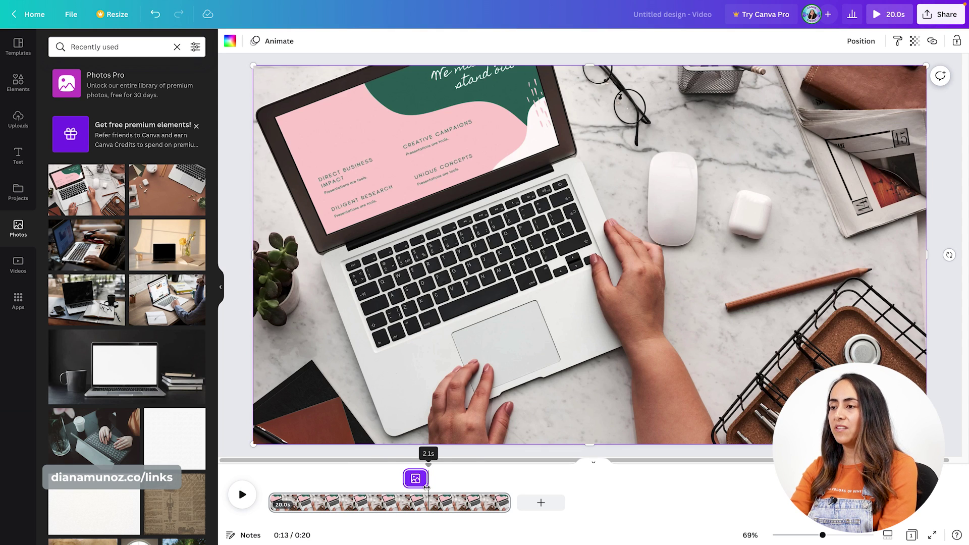
left_click_drag(427, 461, 390, 465)
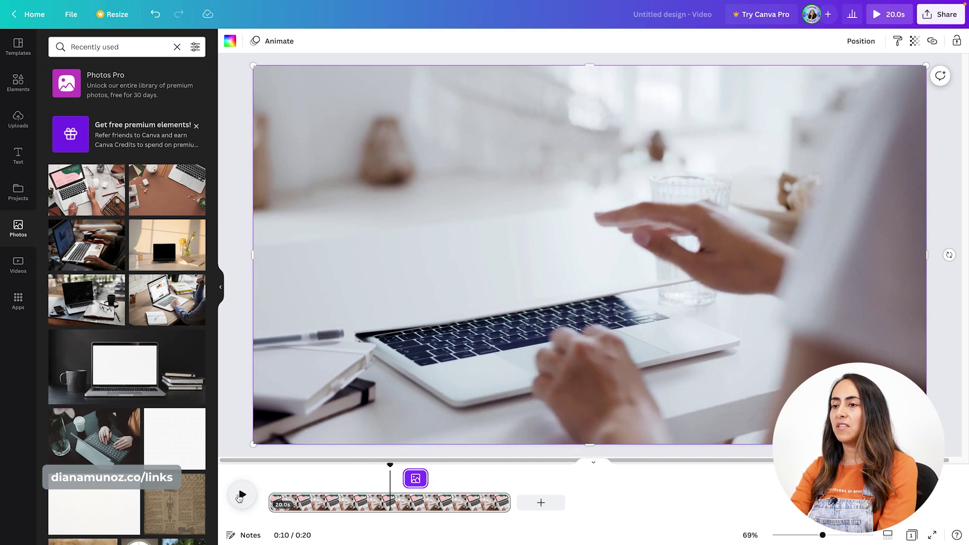
left_click(241, 497)
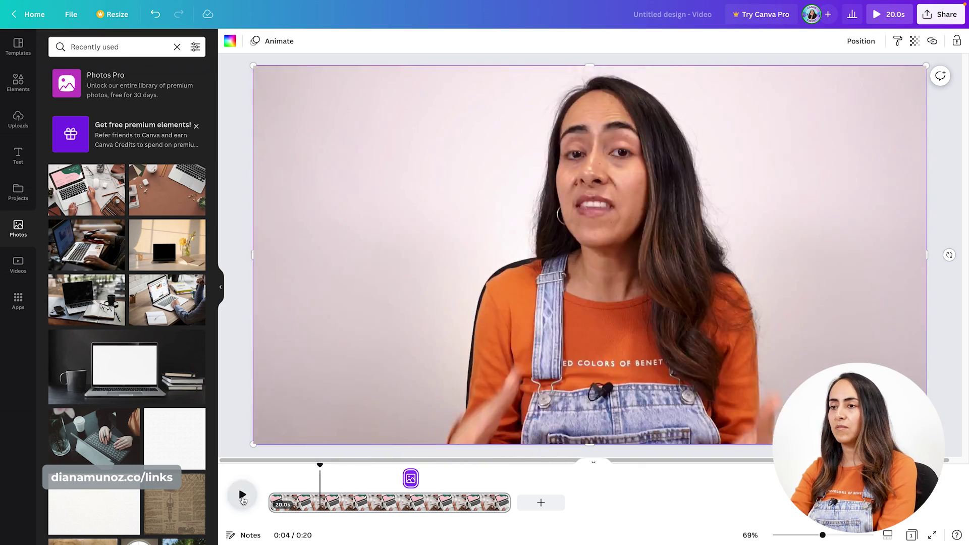
left_click_drag(320, 465, 379, 476)
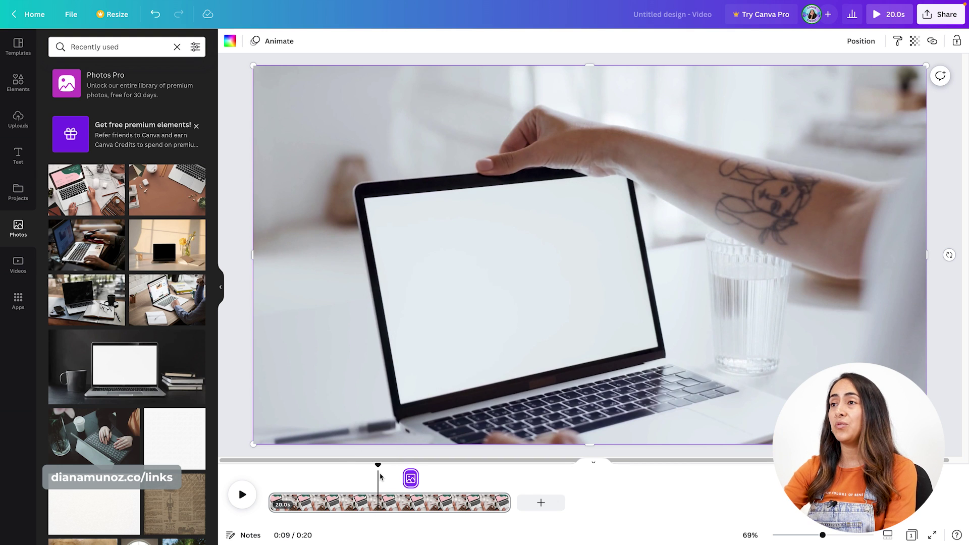
mouse_move(379, 465)
left_mouse_down()
mouse_move(414, 465)
mouse_move(381, 464)
left_mouse_up()
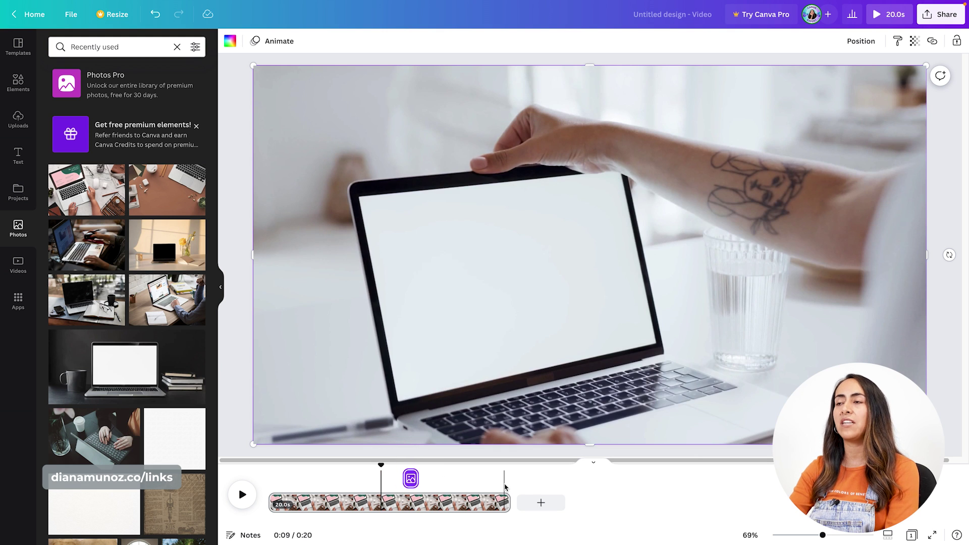
left_click(480, 322)
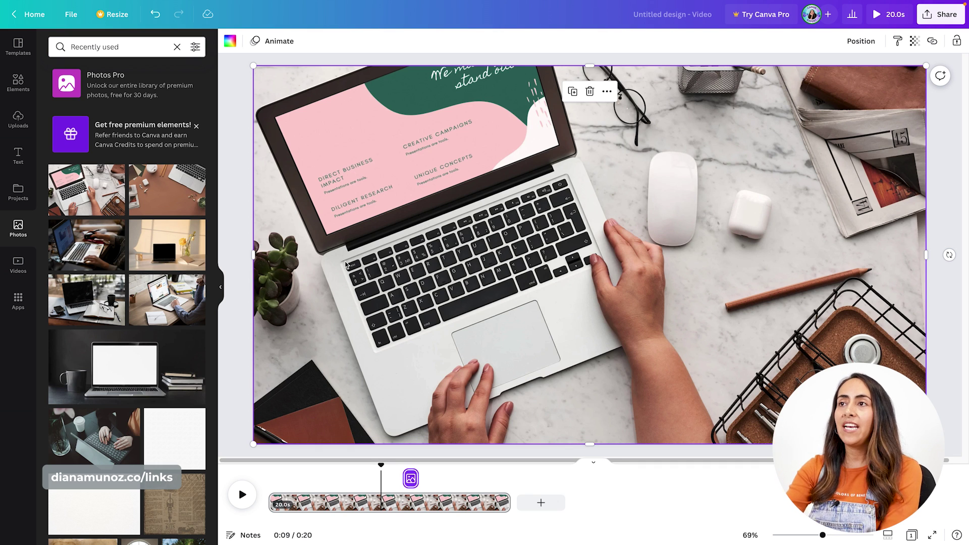
Undo the last edit and slide the laptop photo aside to inspect the B-roll near 7 seconds
left_click(325, 137)
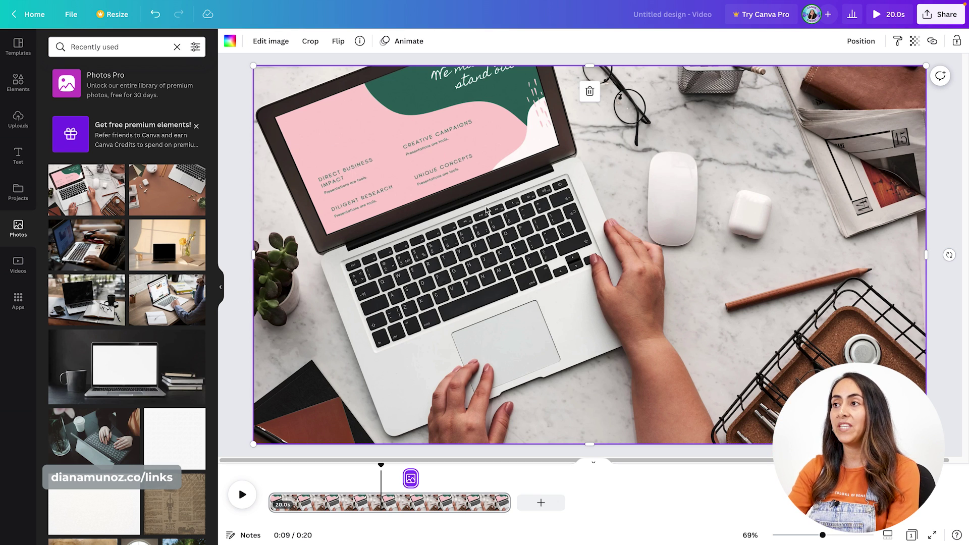
key("ctrl+z")
left_click_drag(318, 116, 531, 126)
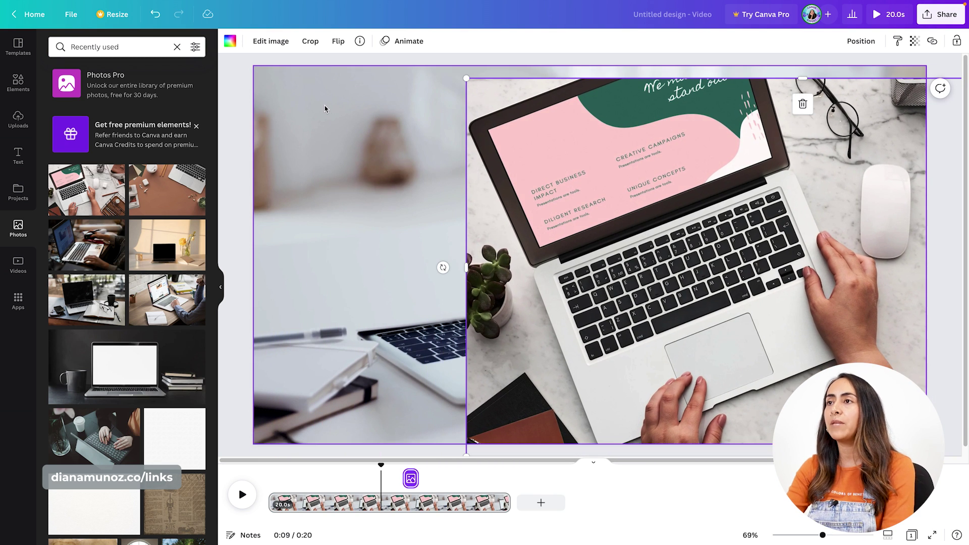
left_click(324, 126)
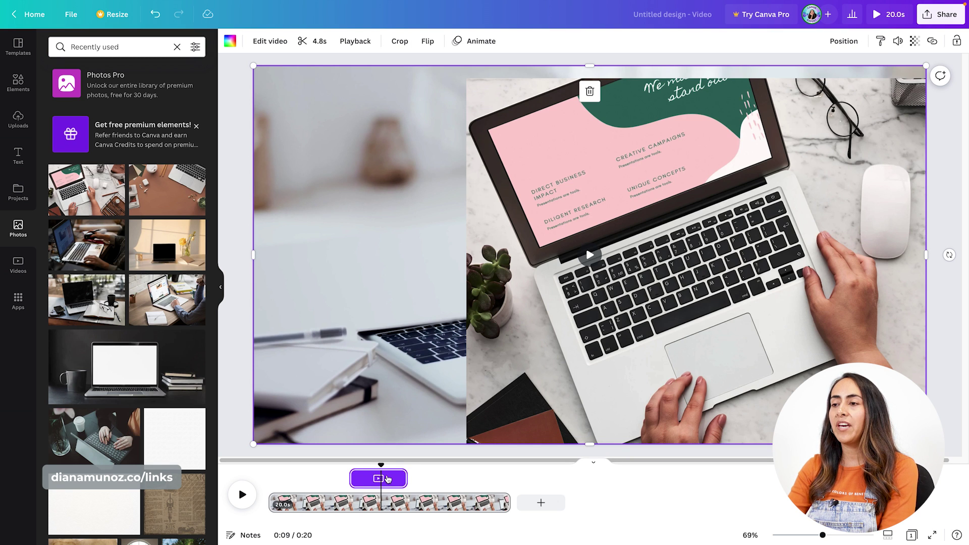
left_click_drag(382, 465, 366, 465)
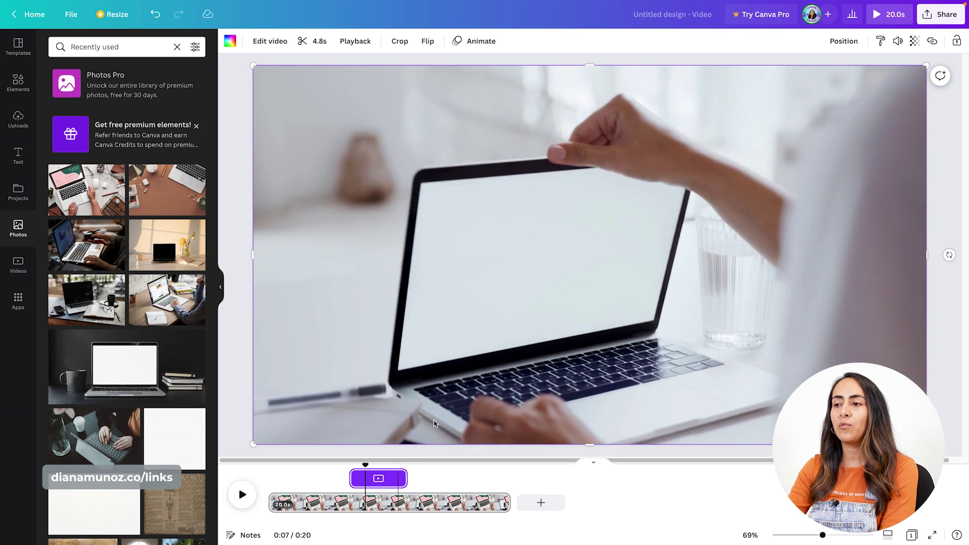
left_click(569, 216)
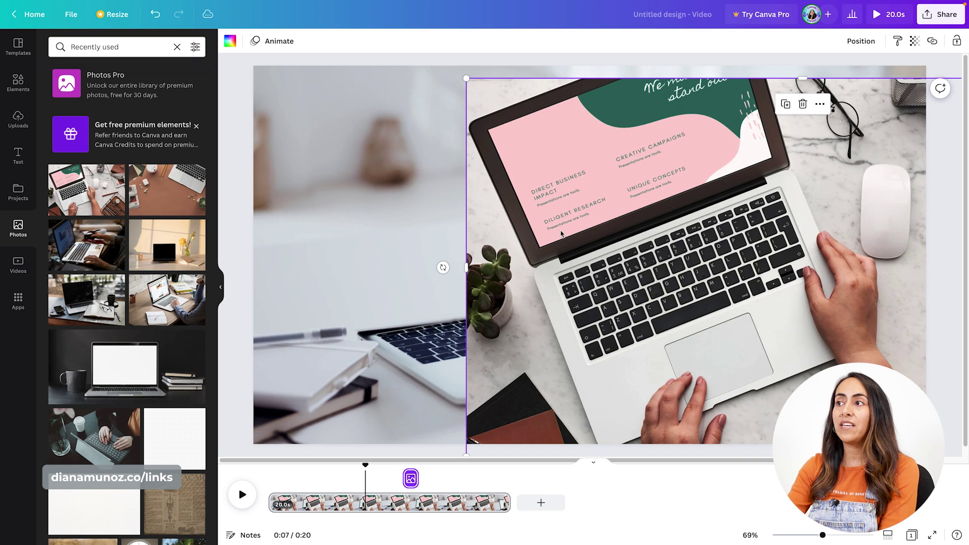
left_click(411, 479)
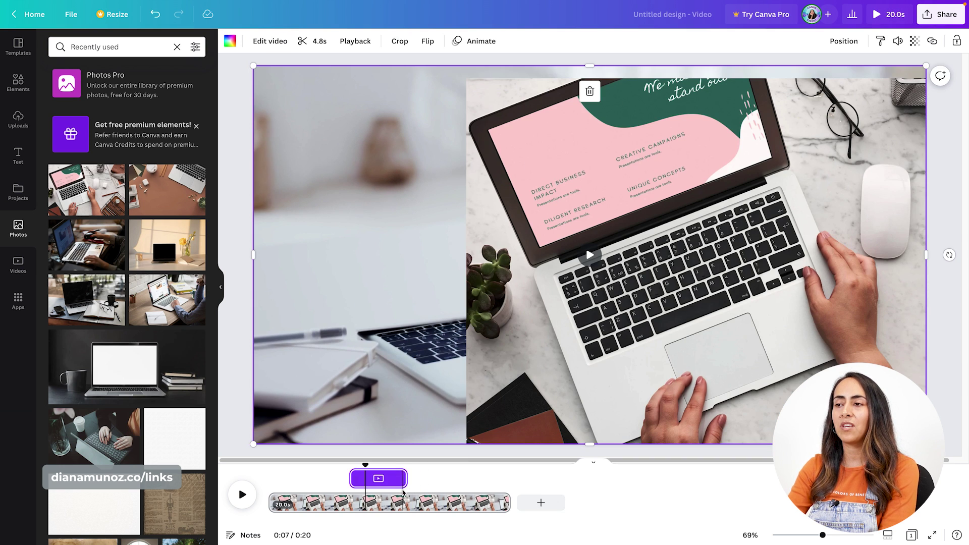
Snap the laptop photo back to fill the frame and bring up MP4 Video download options
left_click(599, 283)
left_click_drag(598, 283, 608, 286)
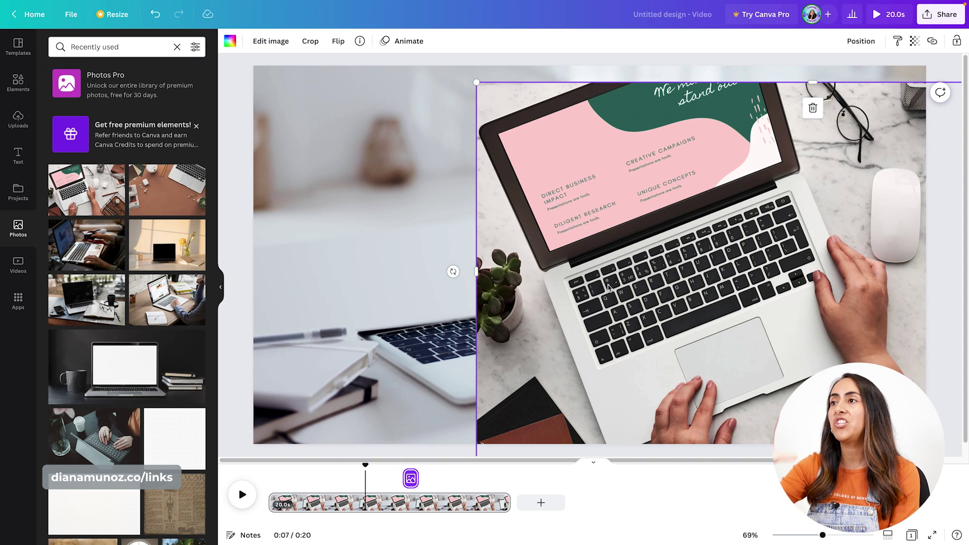
left_click_drag(609, 287, 388, 242)
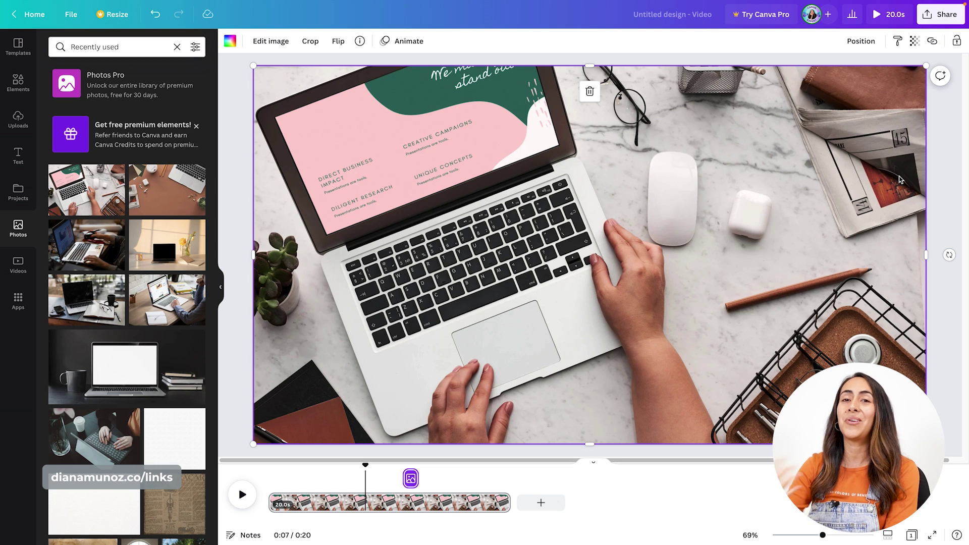
left_click(942, 15)
left_click(818, 260)
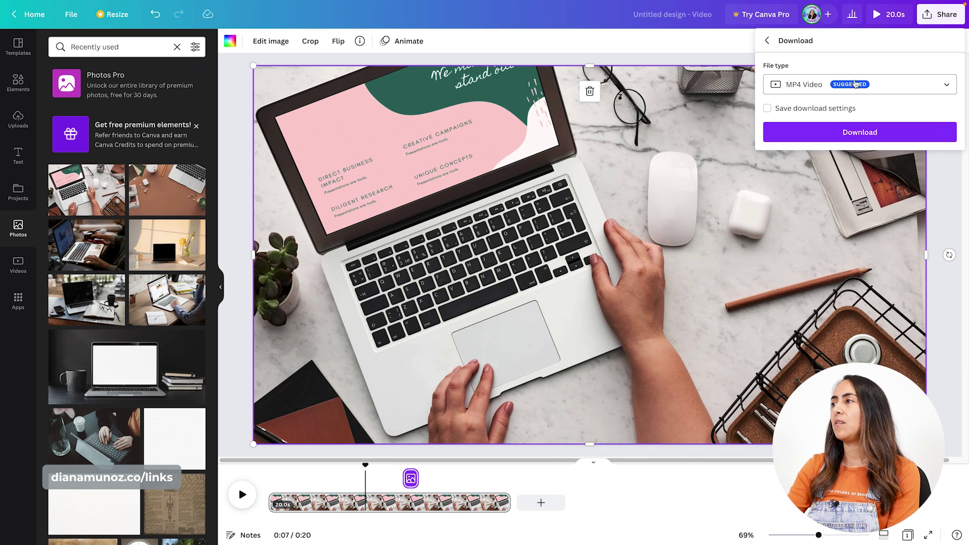